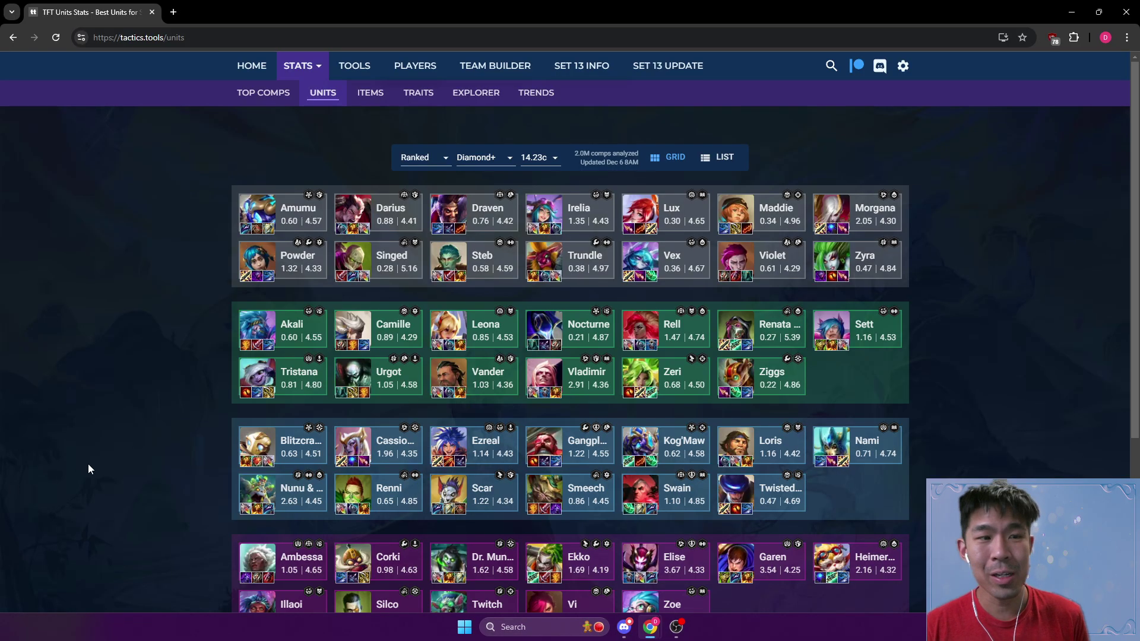
- Put the browser into full screen on the tactics.tools Units page
key(F11)
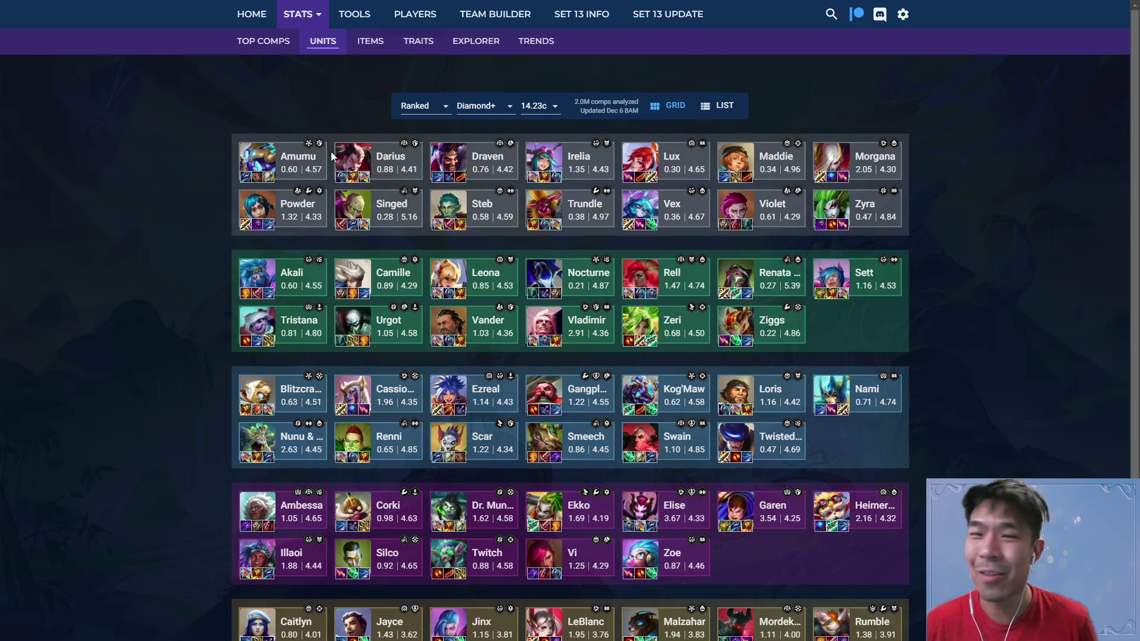
- Switch Units to list view and sort by average placement, putting Jayce (3.62) first
click(720, 107)
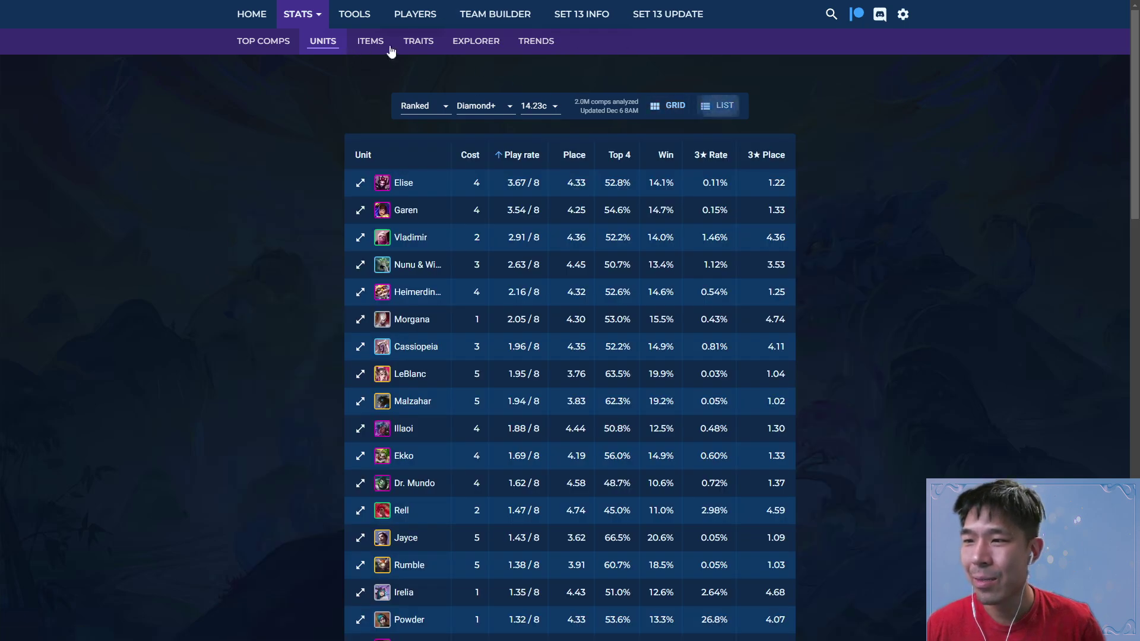
click(515, 156)
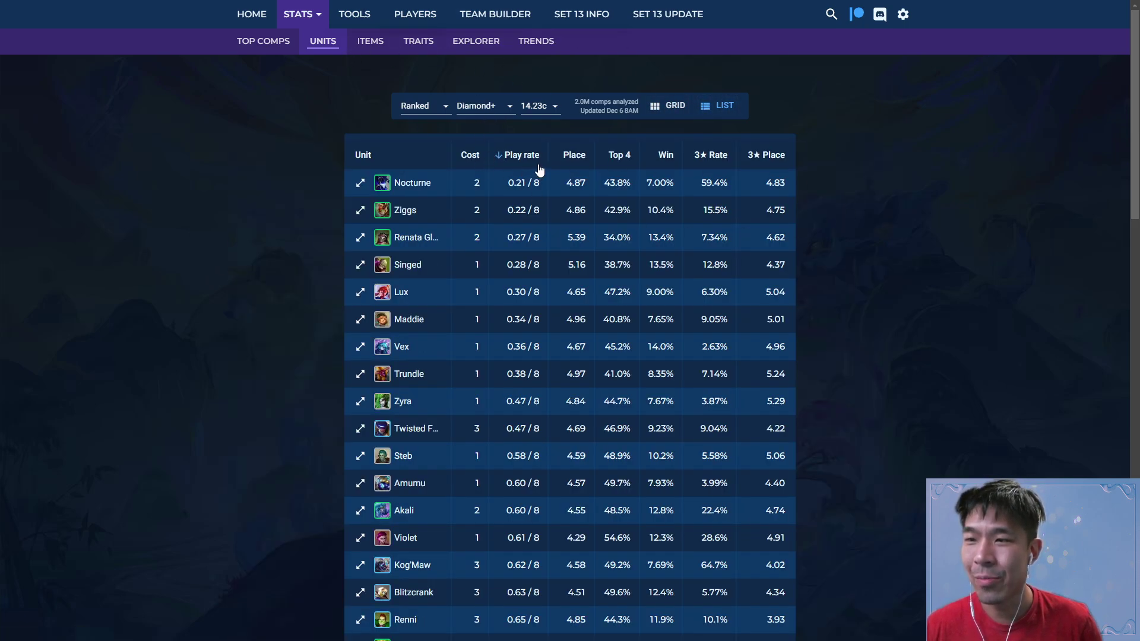
click(571, 155)
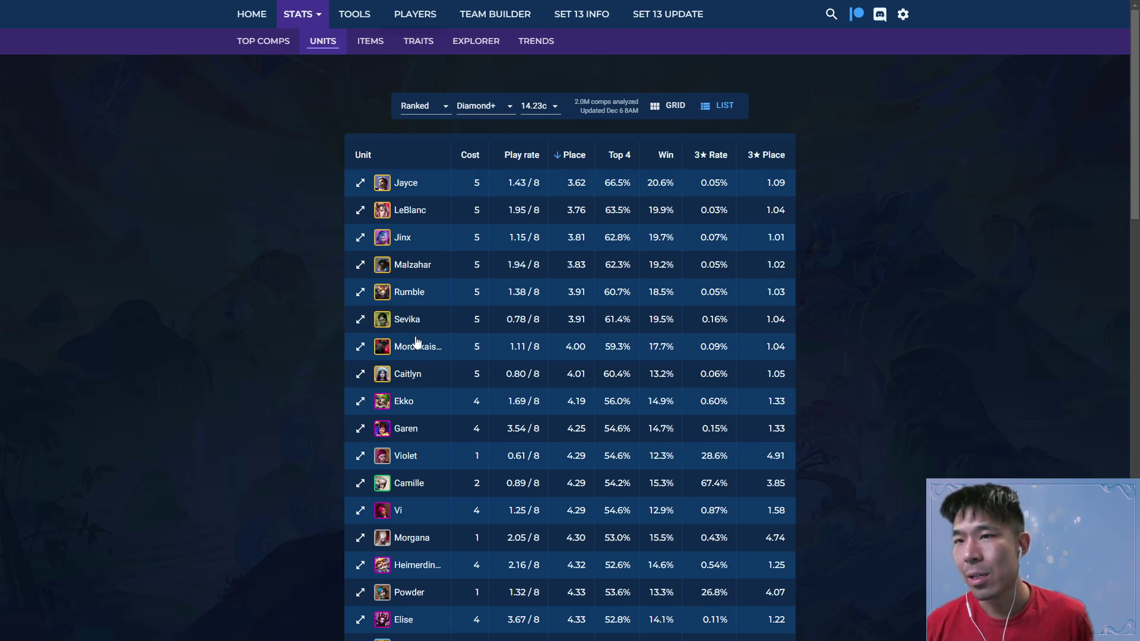
- Show craftable items only, sorted by average place with Guardbreaker (3.79) on top
click(368, 45)
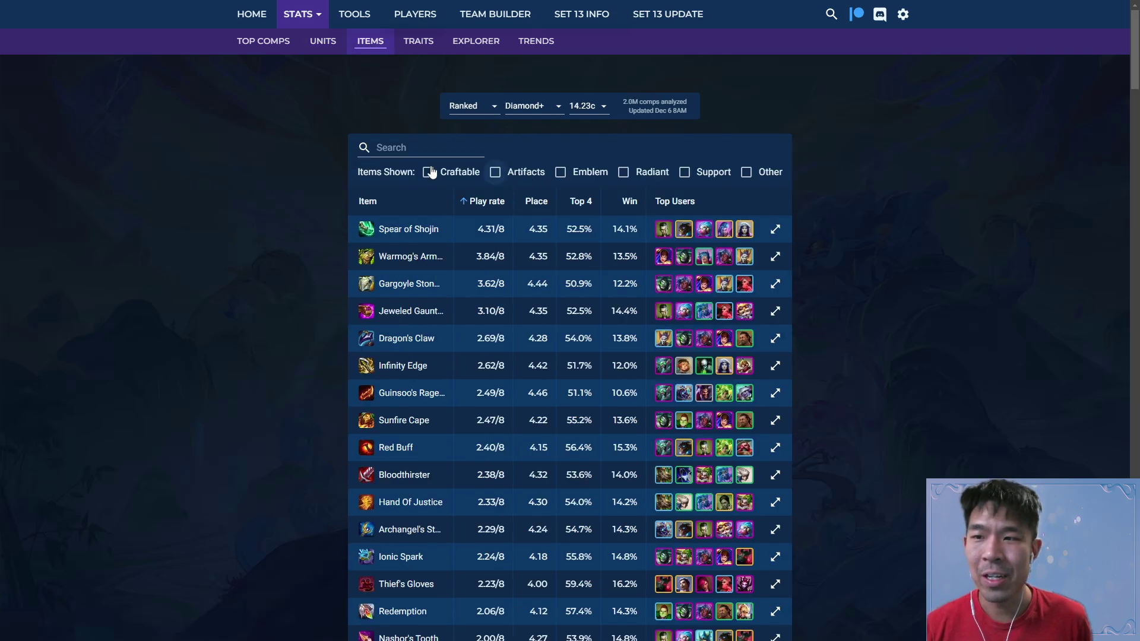
click(446, 172)
click(537, 201)
scroll(879, 254, down, 2)
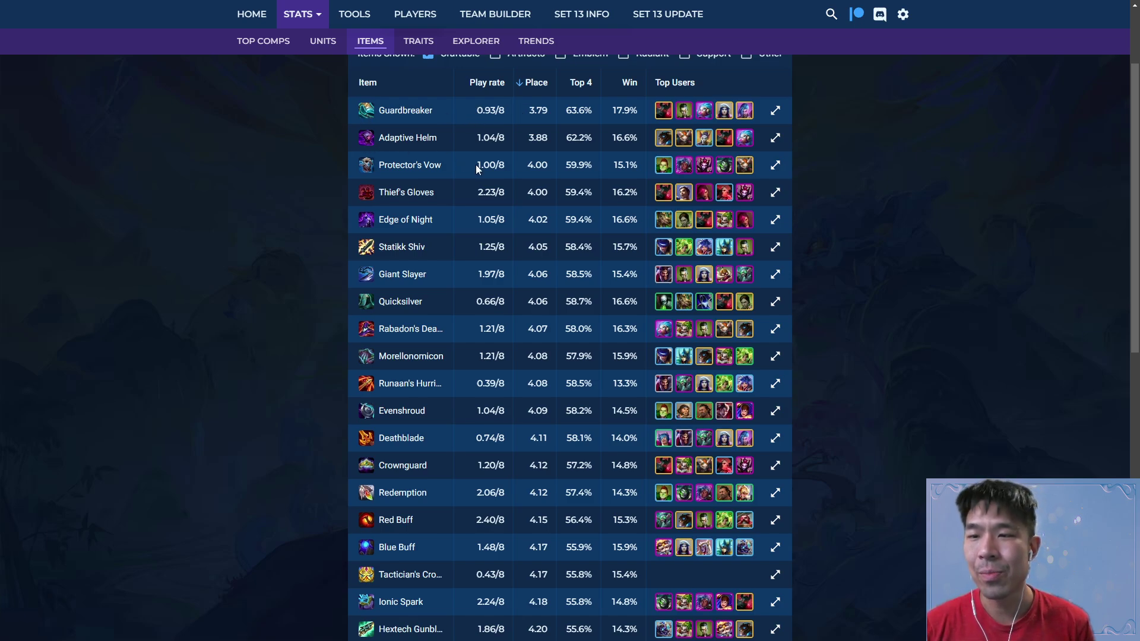
scroll(493, 173, up, 1)
click(487, 144)
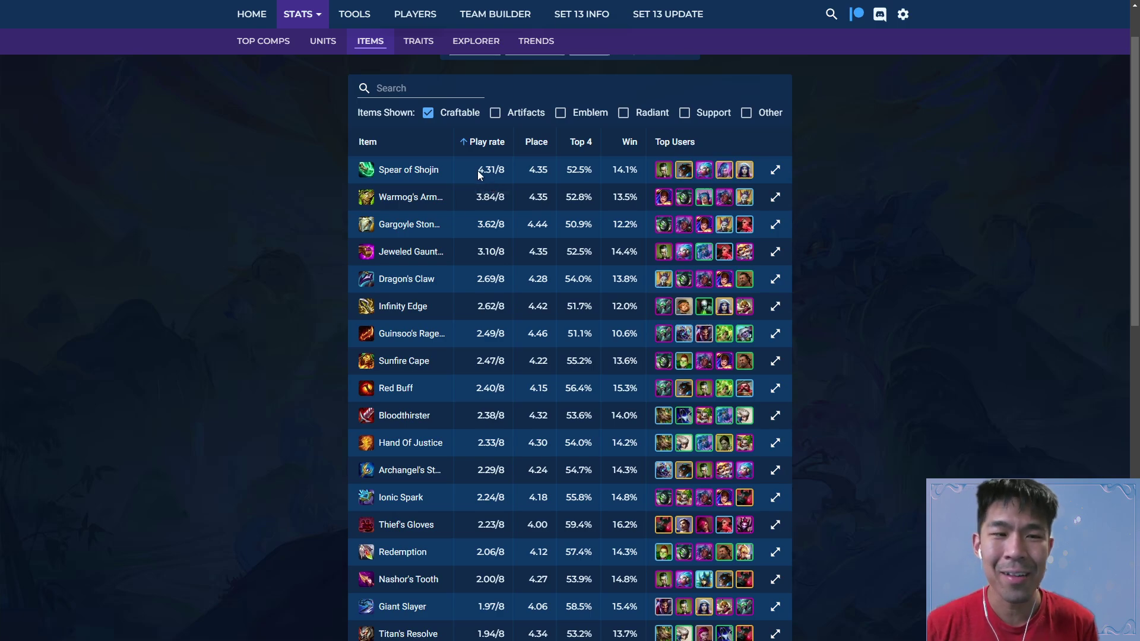
click(534, 143)
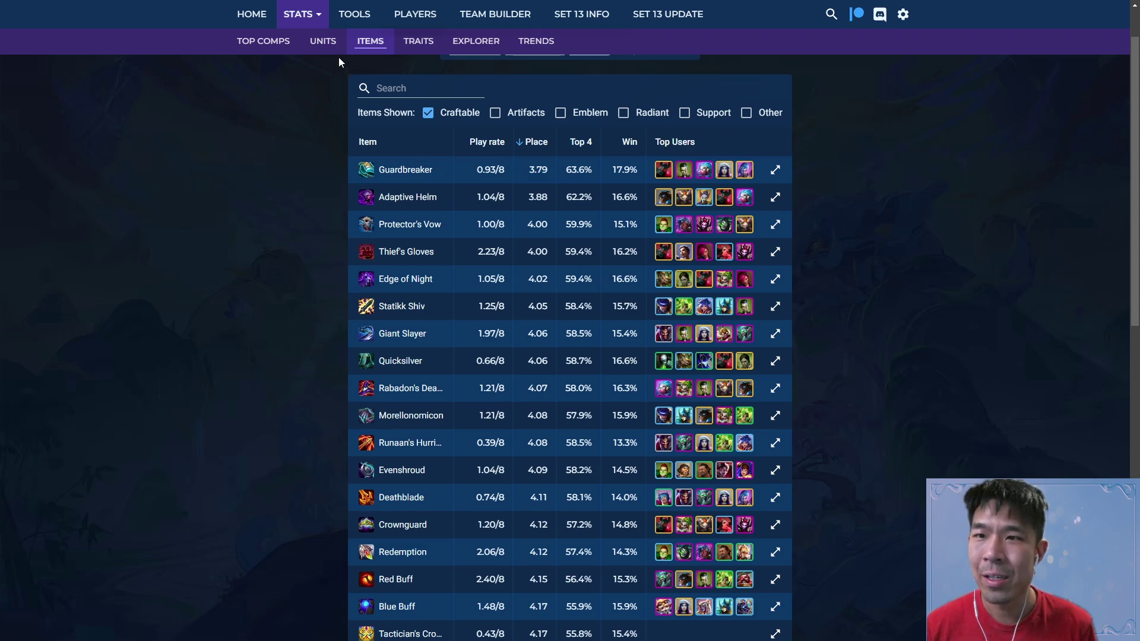
- Filter the Explorer to Heimerdinger and show his item stats with an adjusted item-type filter
click(476, 40)
click(314, 285)
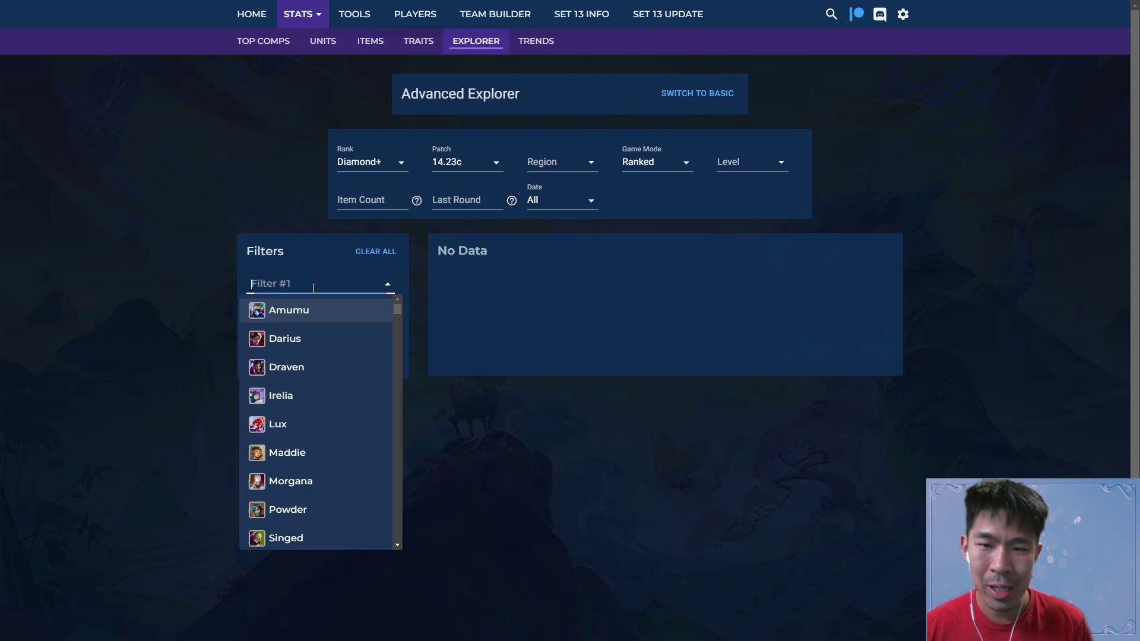
text(heim)
click(300, 310)
scroll(504, 211, down, 2)
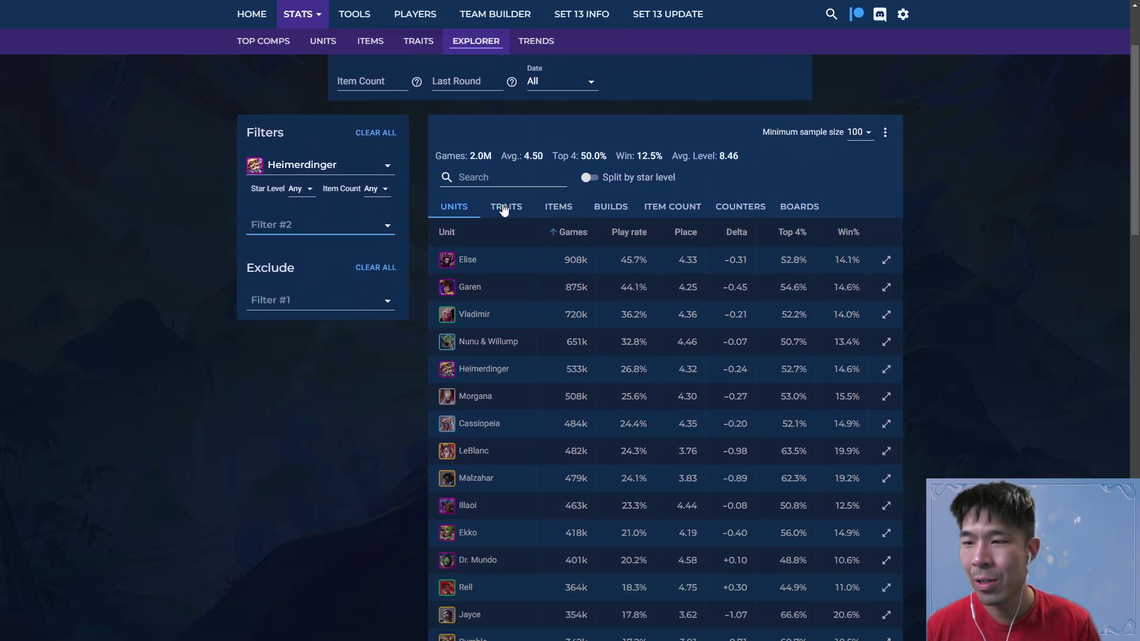
click(558, 208)
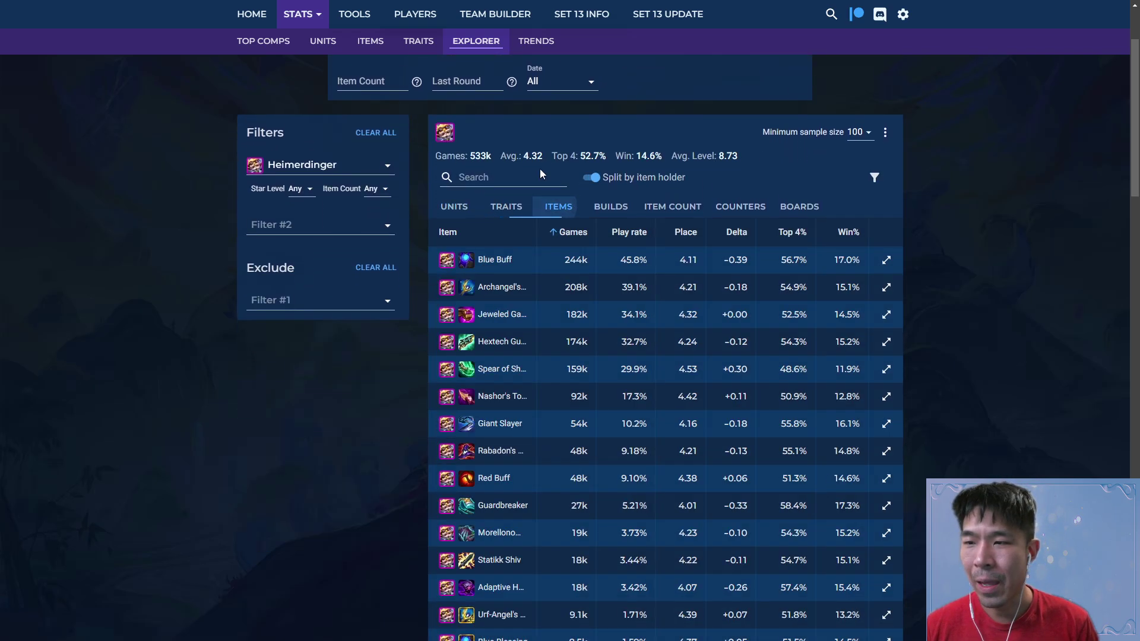
click(875, 178)
click(878, 197)
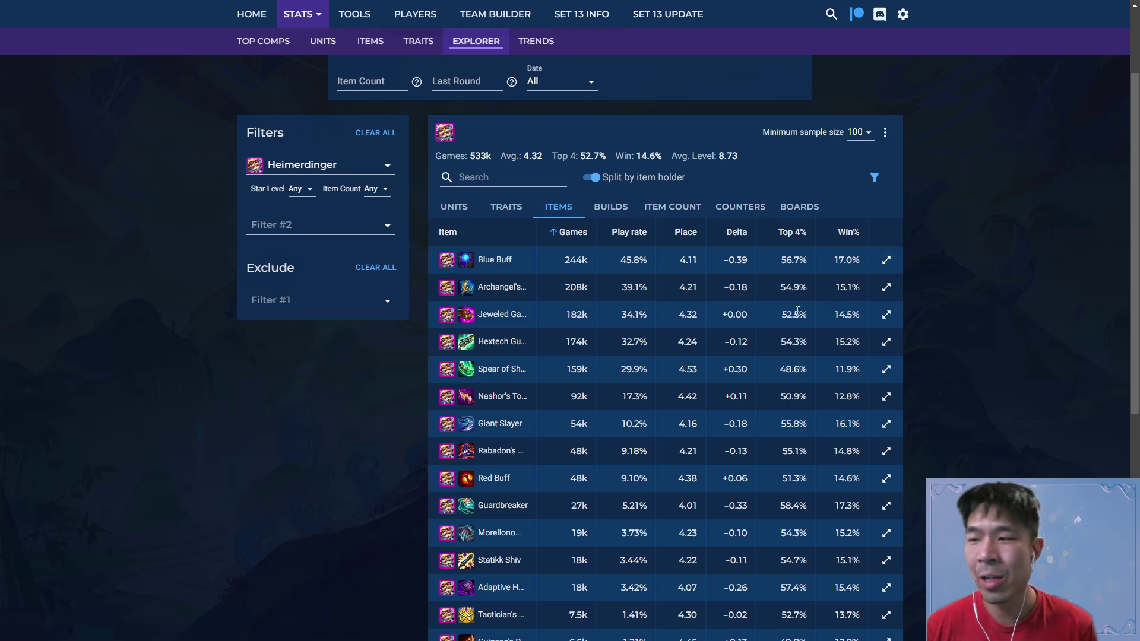
- Highlight Guardbreaker's 4.01 and Archangel's 4.21 and 4.32 placement values
double_click(683, 505)
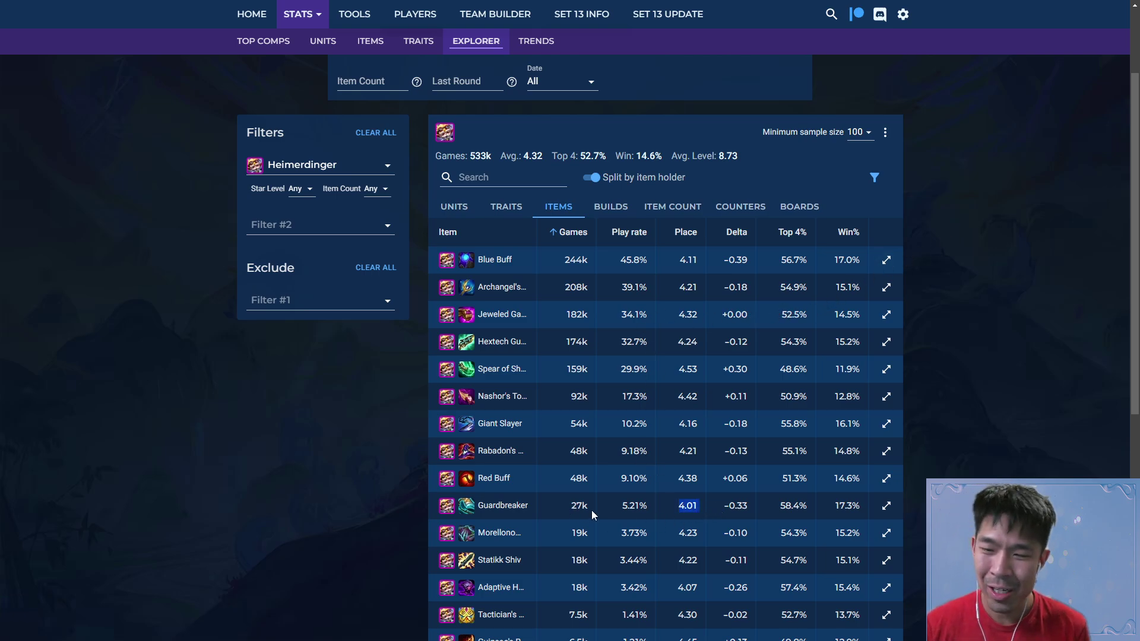
drag(616, 506, 654, 507)
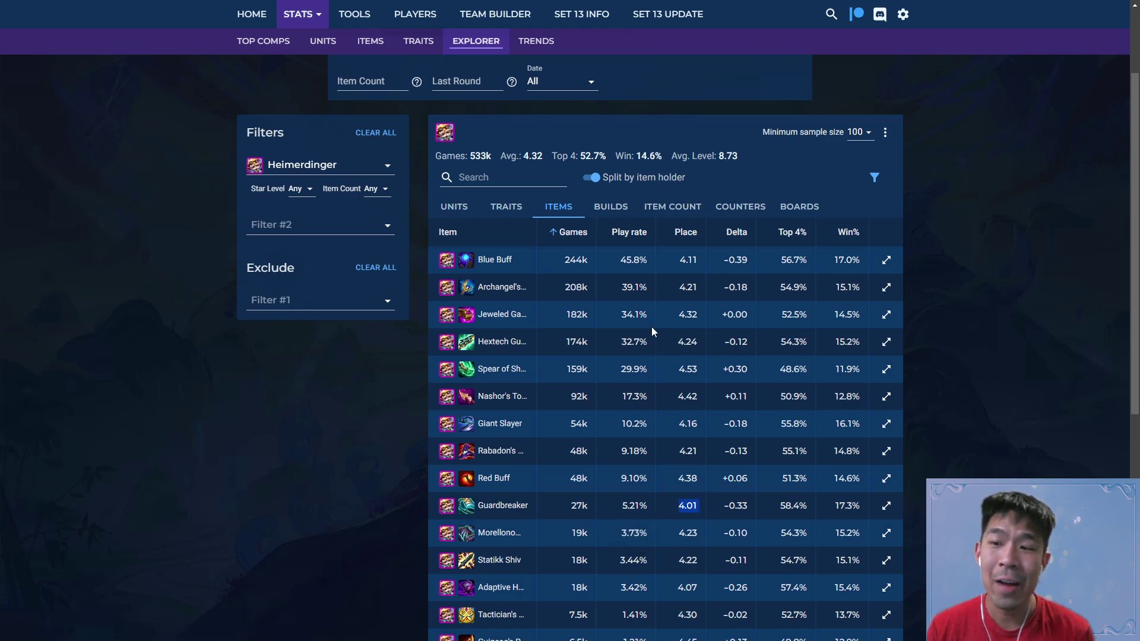
drag(679, 286, 723, 295)
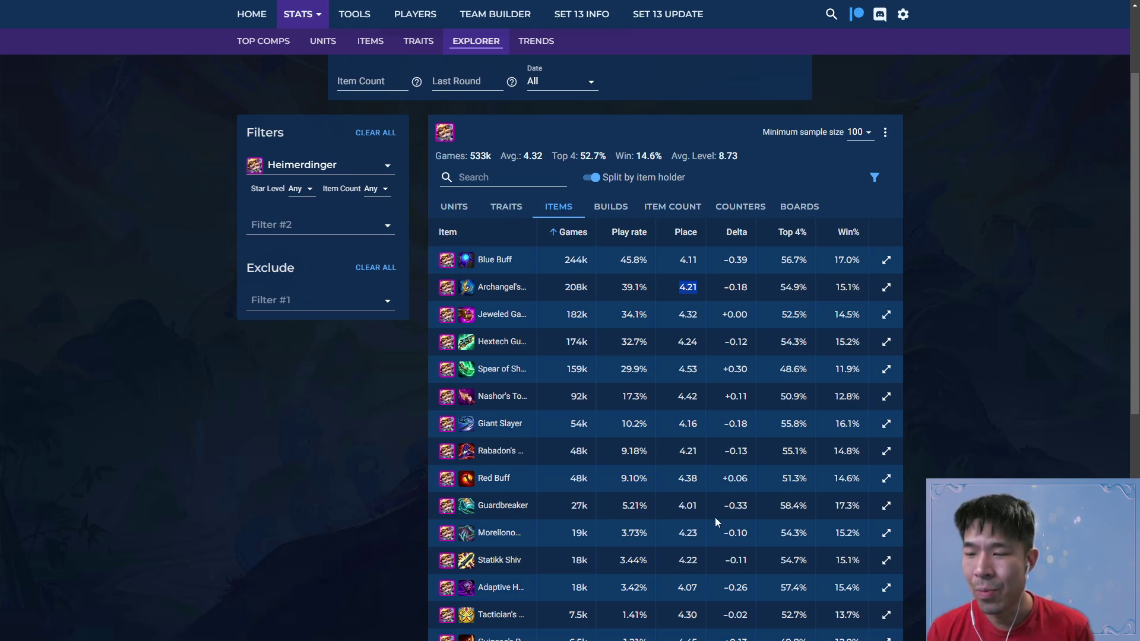
drag(675, 506, 700, 506)
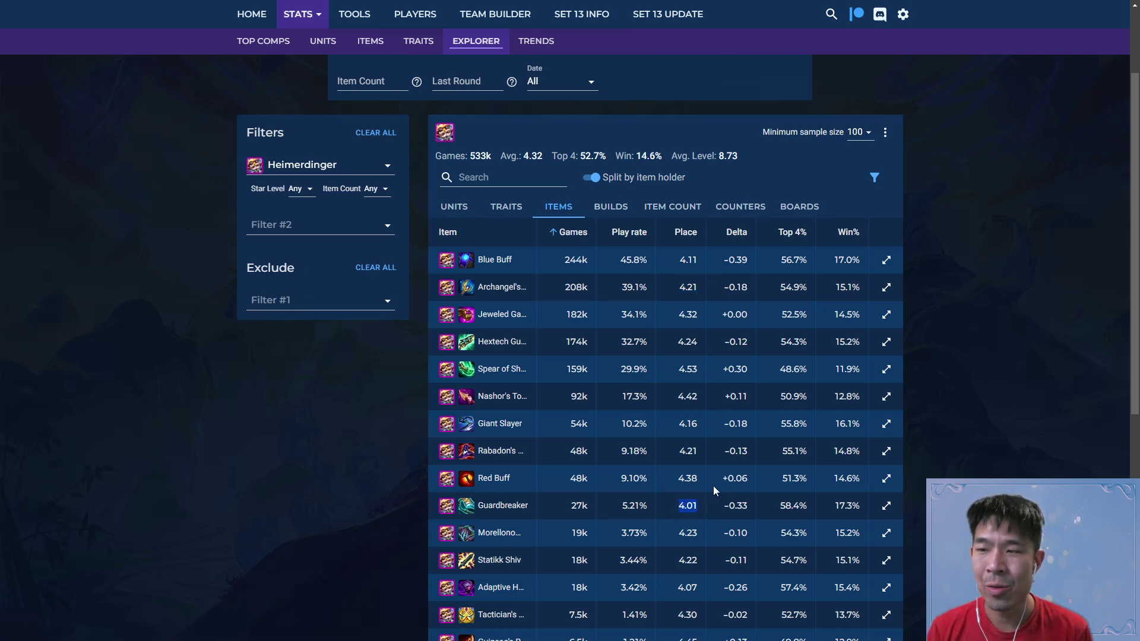
drag(671, 293, 701, 289)
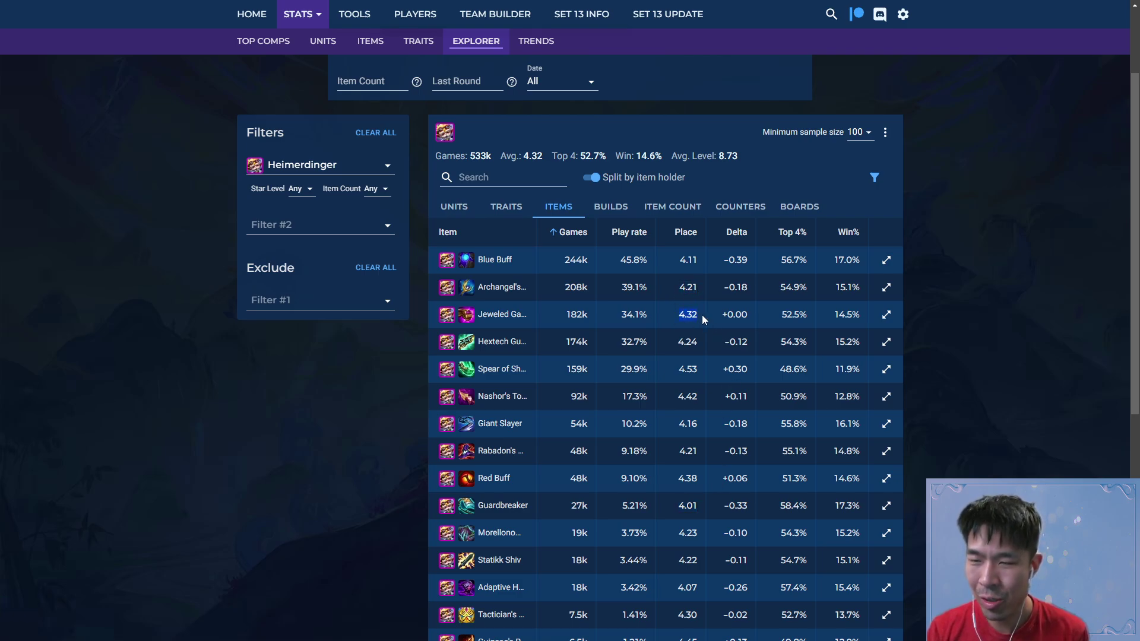
drag(677, 507, 714, 505)
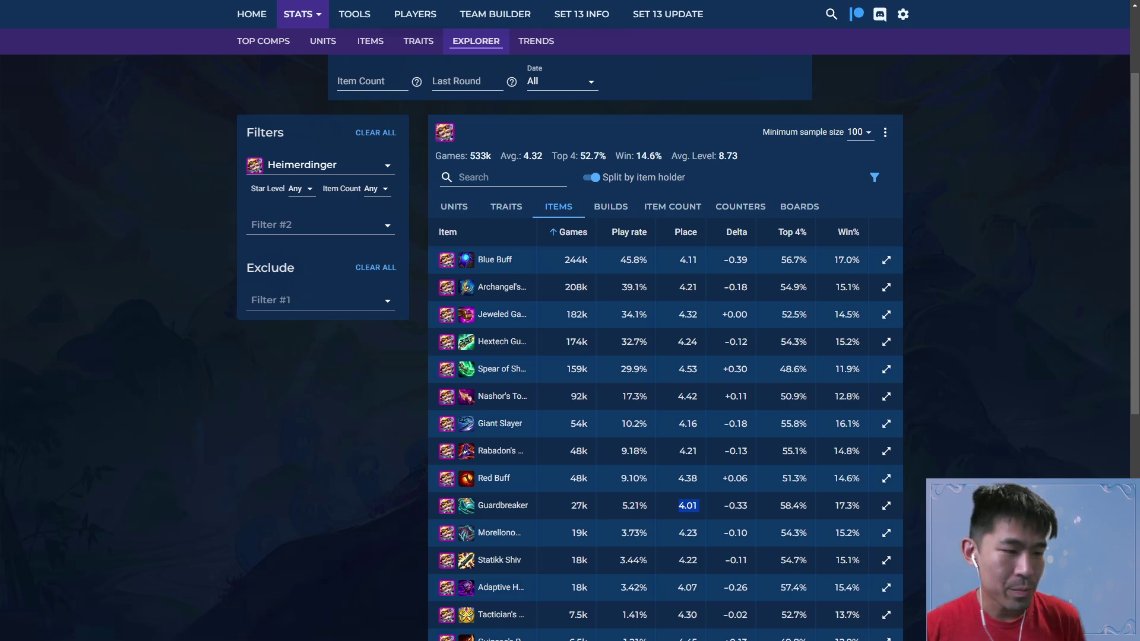
- Open WordPad in a narrowed window with the font size set to 26
click(689, 627)
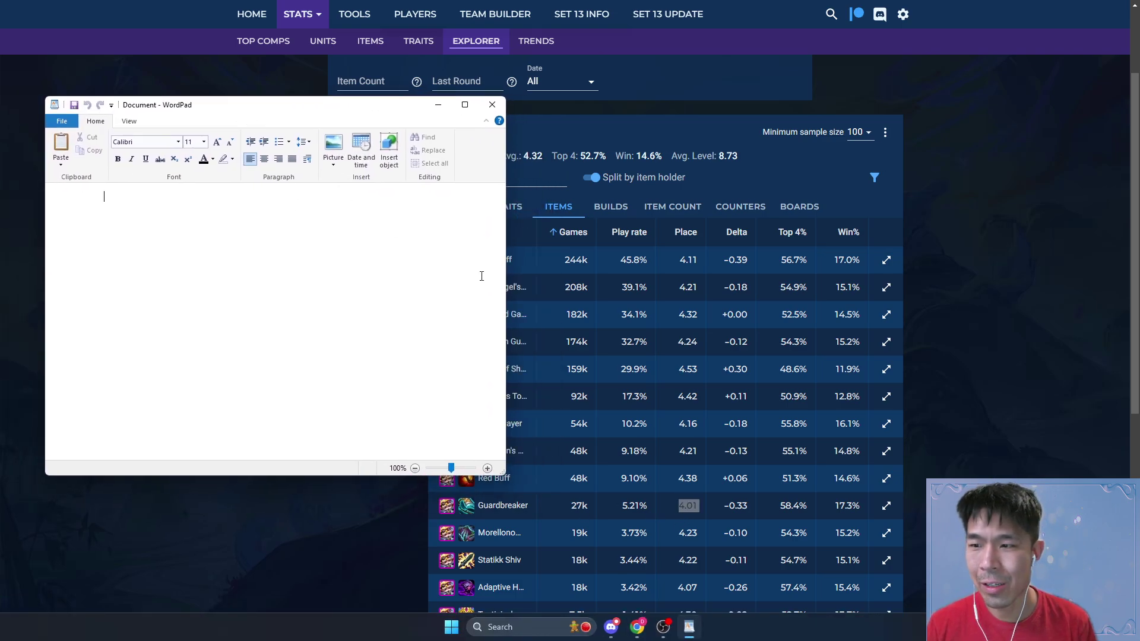
drag(504, 263, 431, 259)
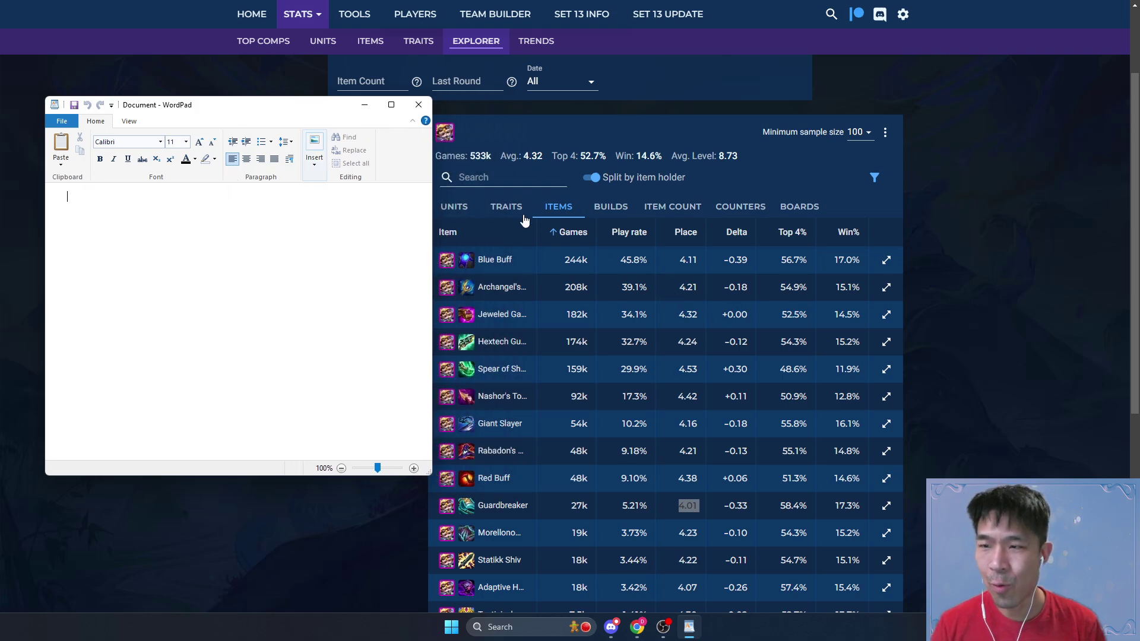
click(186, 142)
click(176, 265)
- Type 4.32 and the equation '39% * 4.21 + 61% * X = 4.32'
text(4.32)
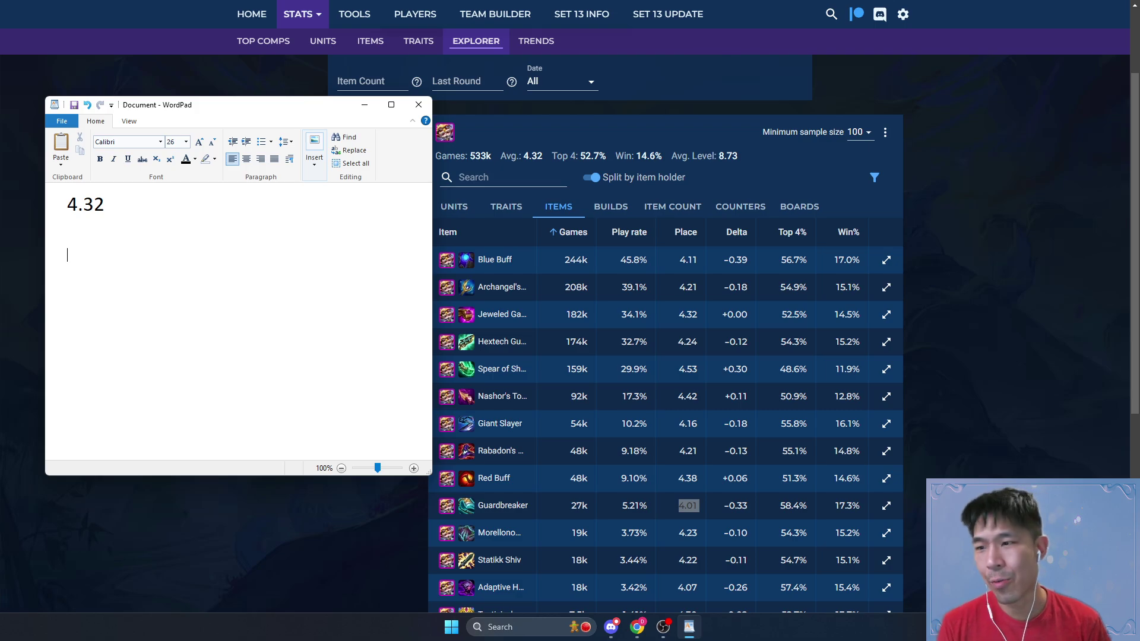
text(39.1% )
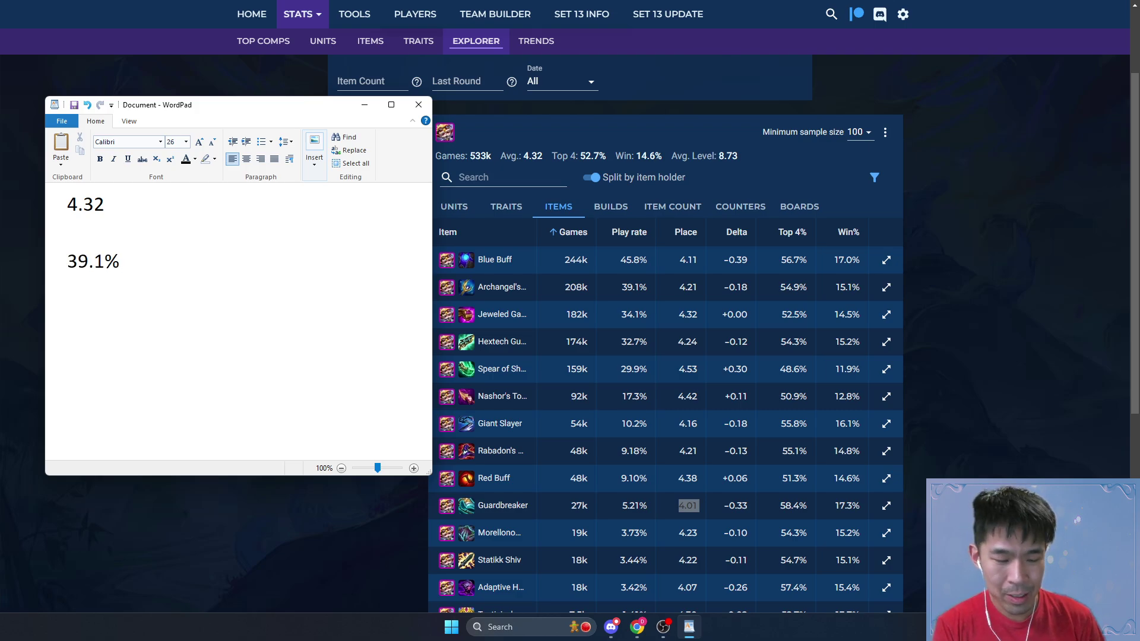
text(* 4.21)
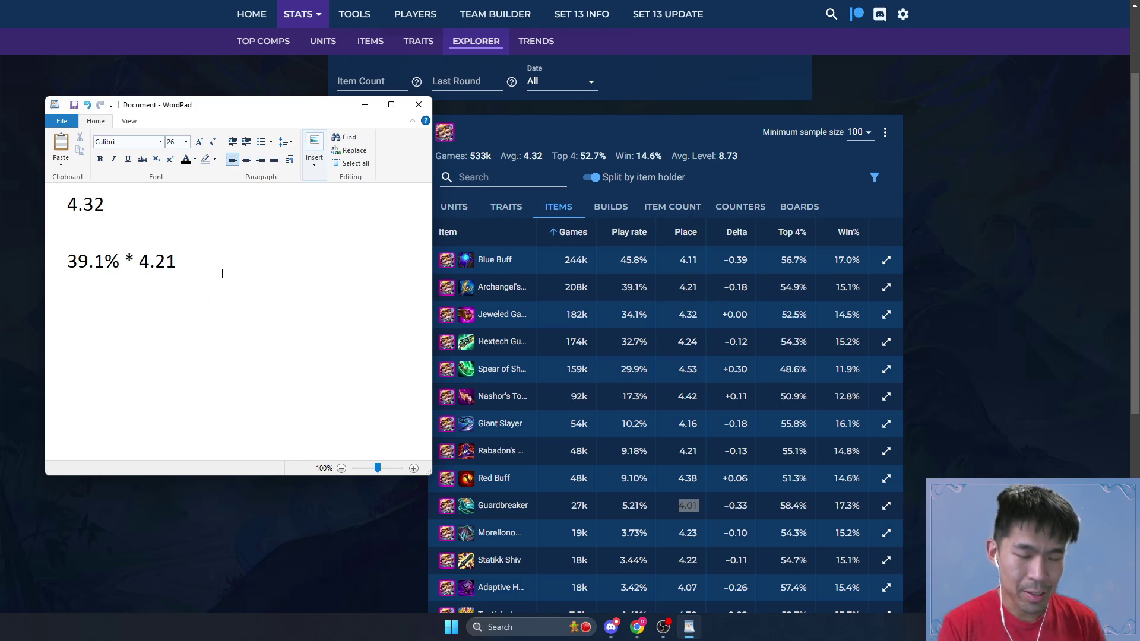
click(101, 261)
key(BackSpace)
key(BackSpace)
click(168, 267)
text(+ 61%)
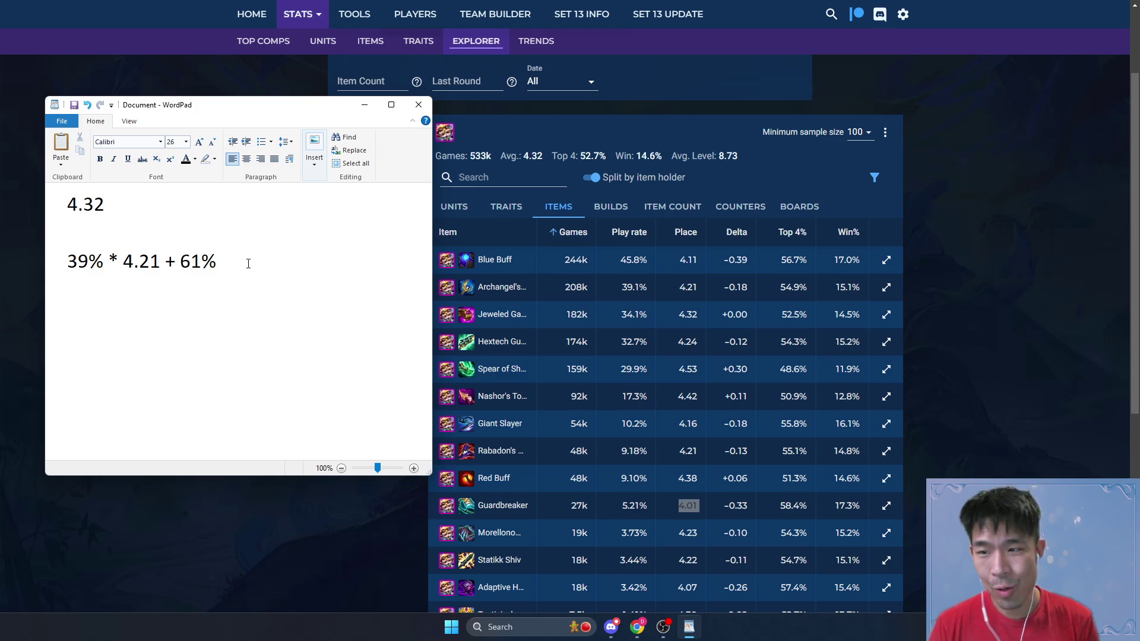
text(* X = )
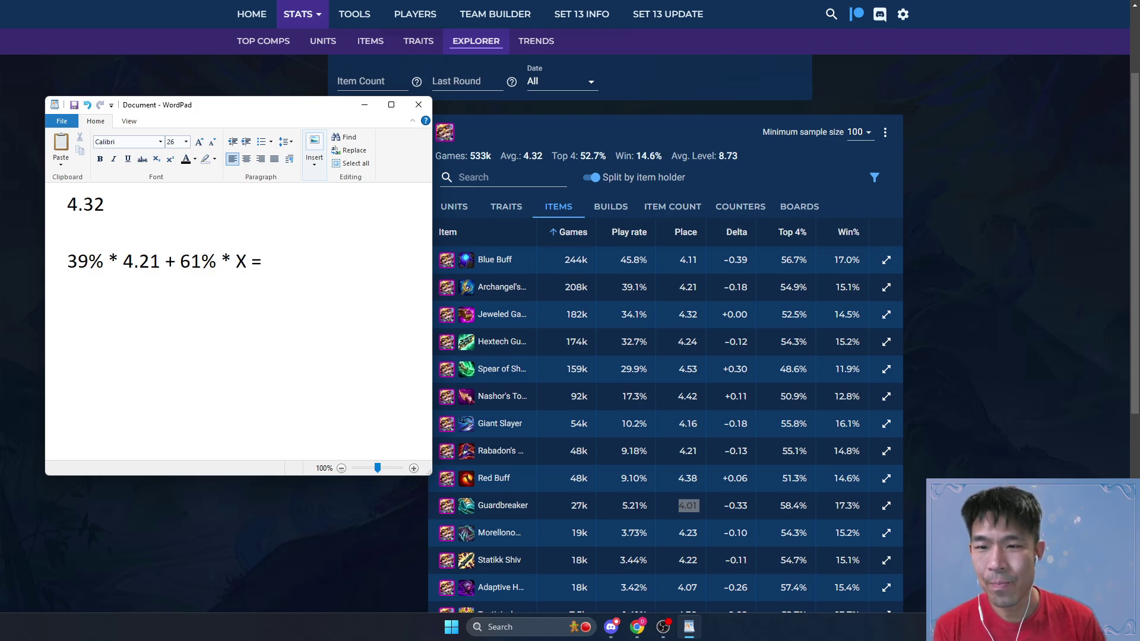
text(4)
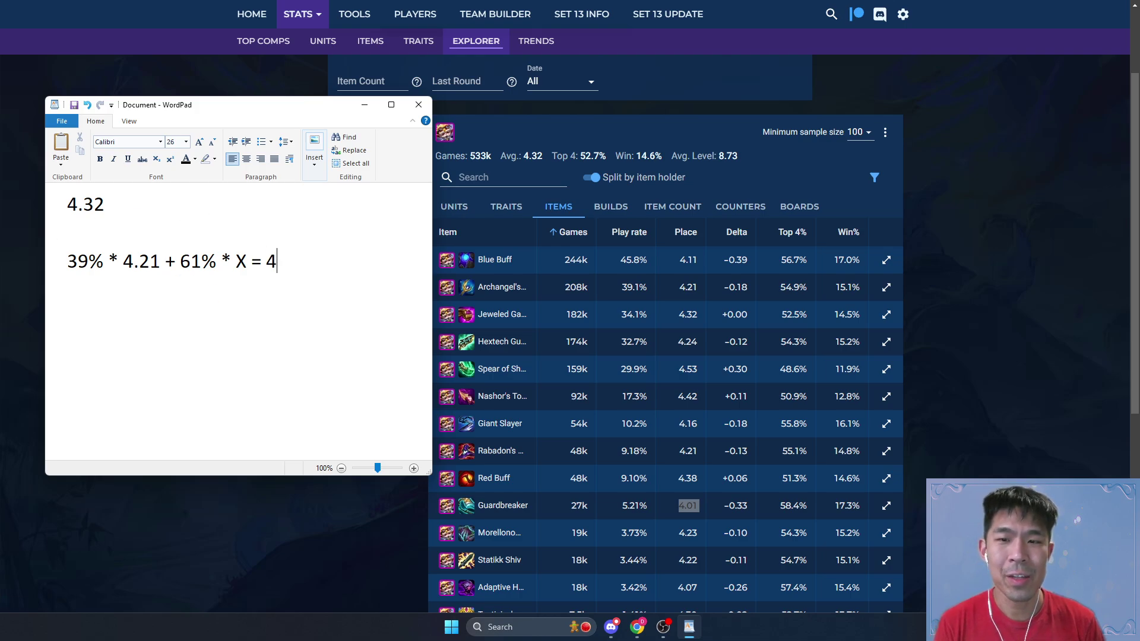
text(.32)
- Launch Calculator and compute 0.39 × 4.21 minus 4.32
click(452, 626)
click(600, 282)
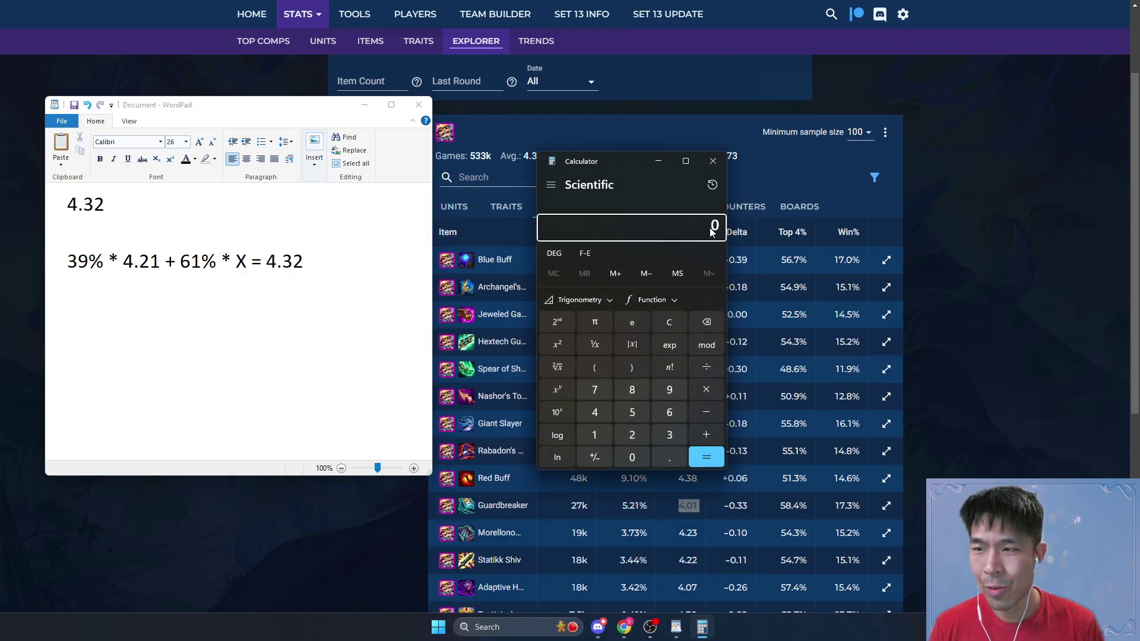
text(.39)
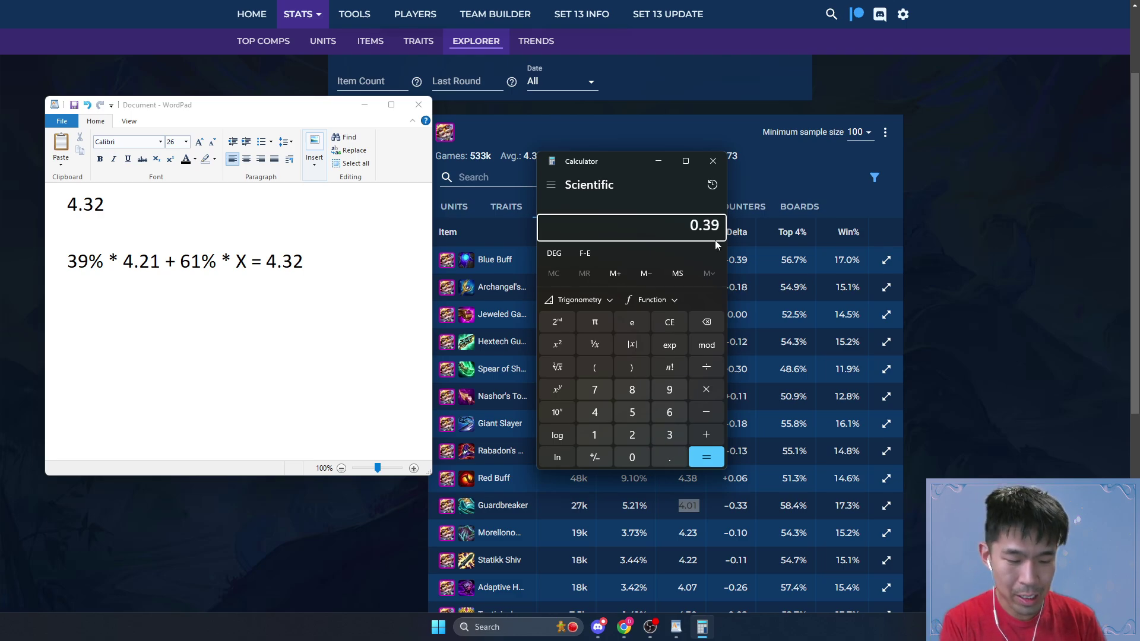
text(*4.21)
key(Return)
text(-4.31)
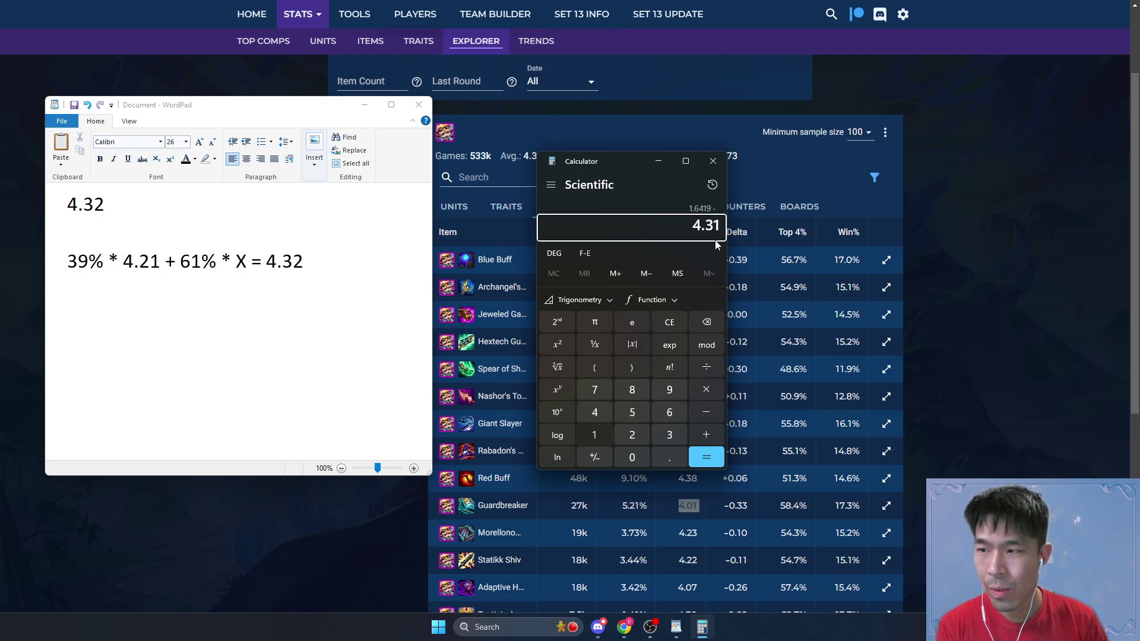
key(BackSpace)
text(2)
key(Return)
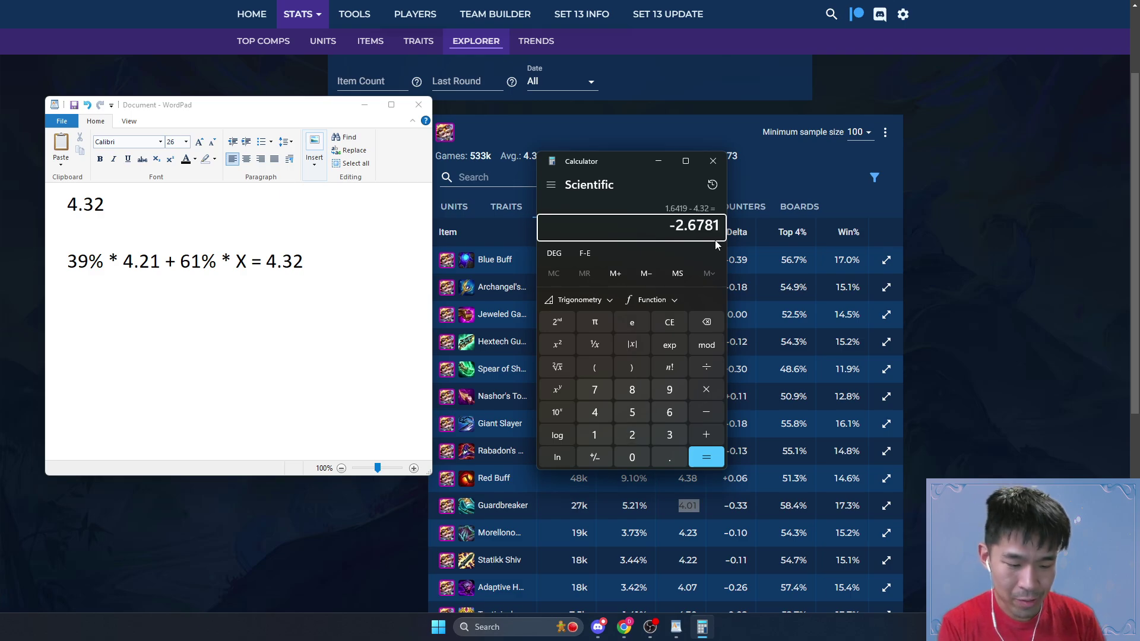
- Adjust the result by subtracting and adding 1, negate it, and divide by 0.61
text(-1)
key(Return)
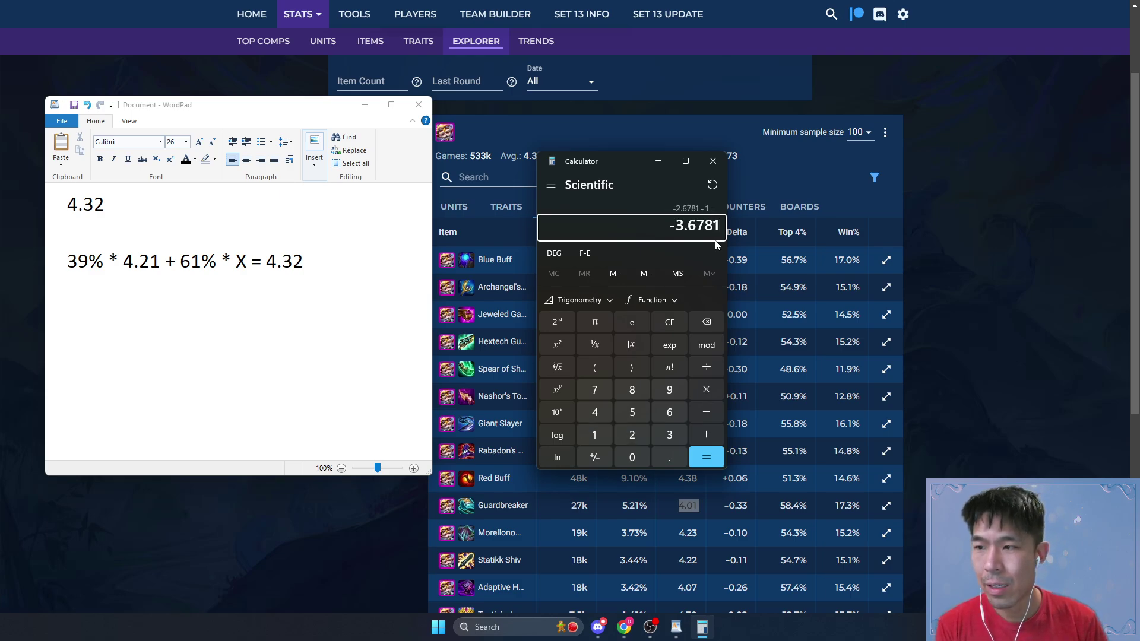
text(+1)
key(Return)
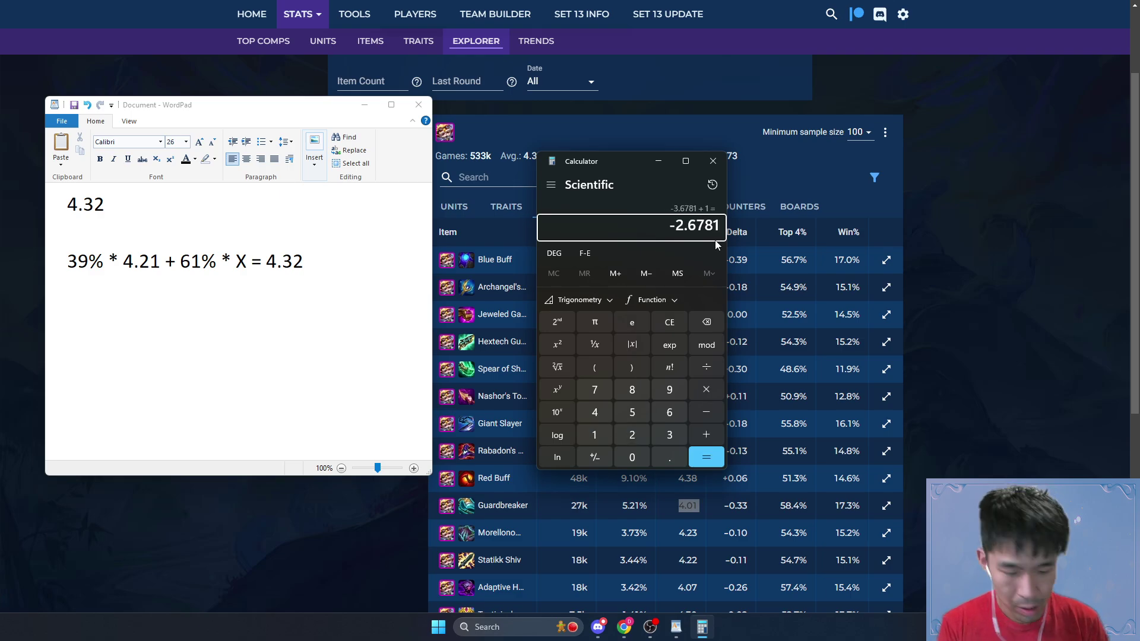
text(-1)
key(Return)
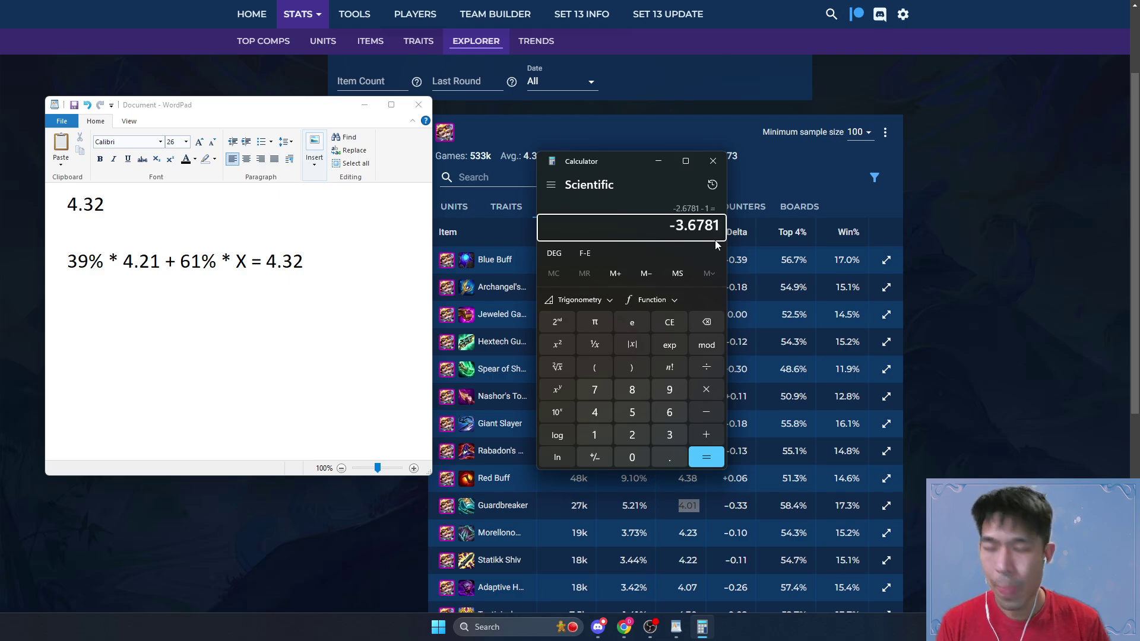
text(+1)
key(Return)
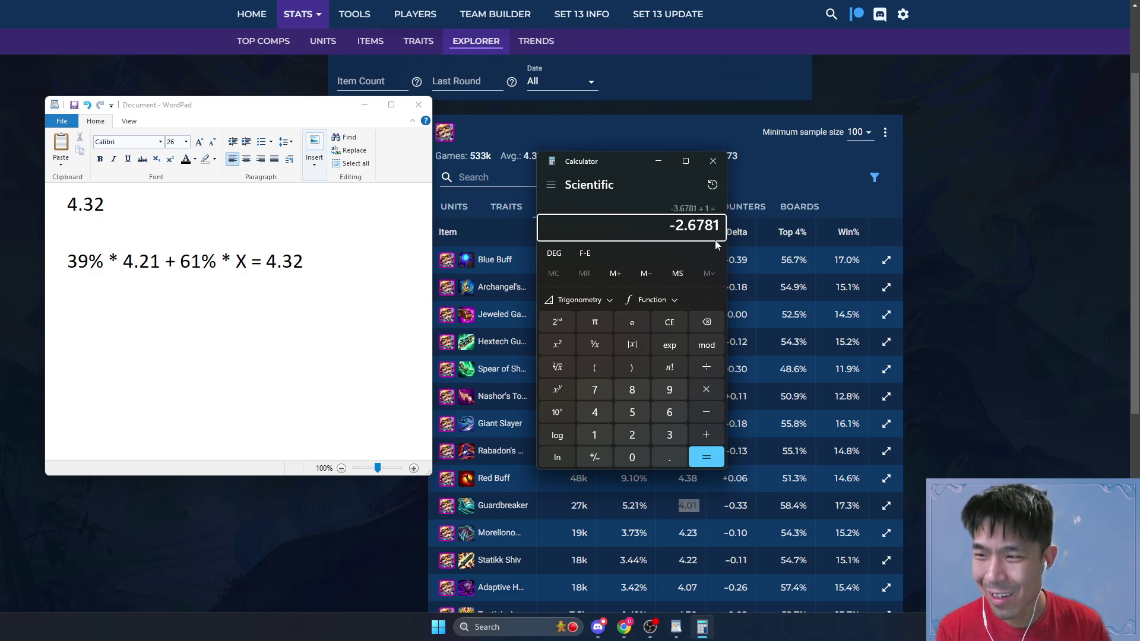
key(asterisk)
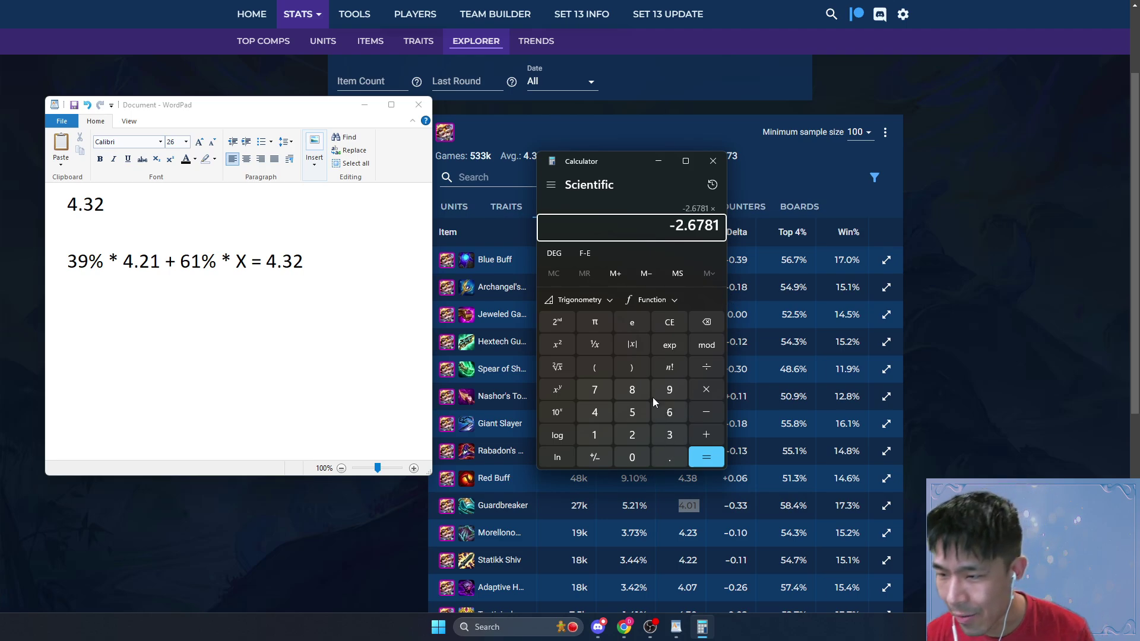
click(596, 458)
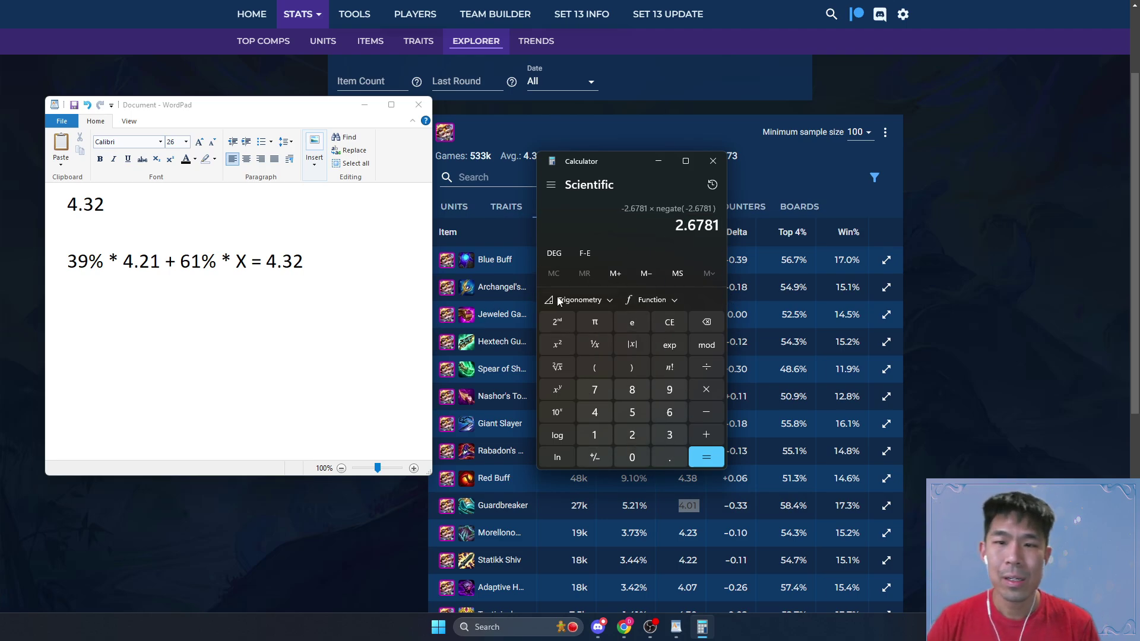
text(/0.61)
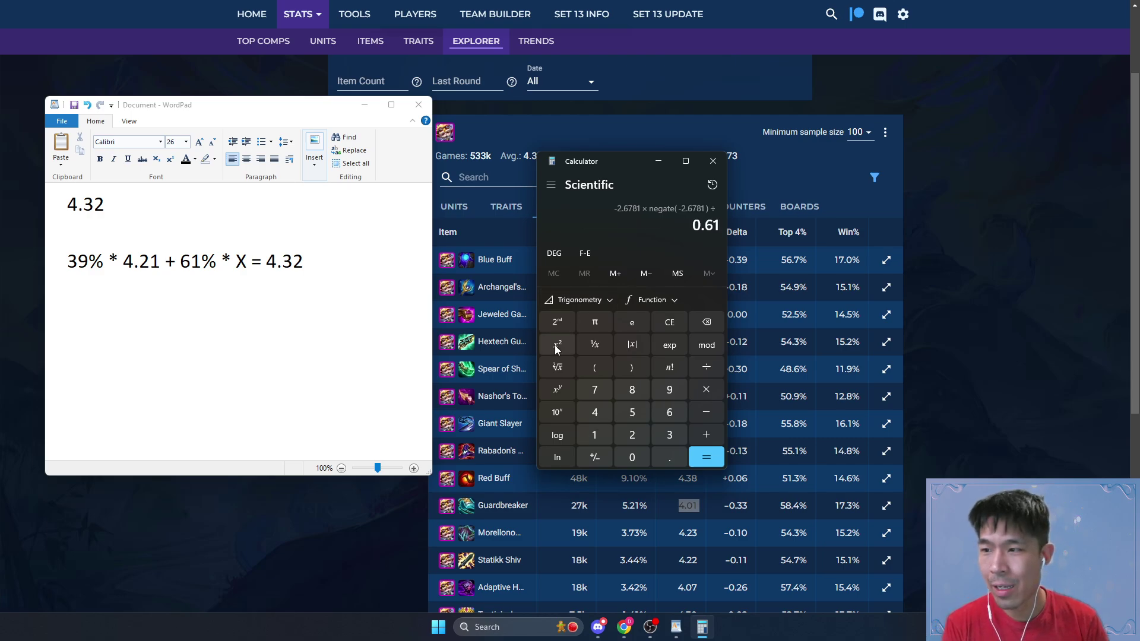
key(Return)
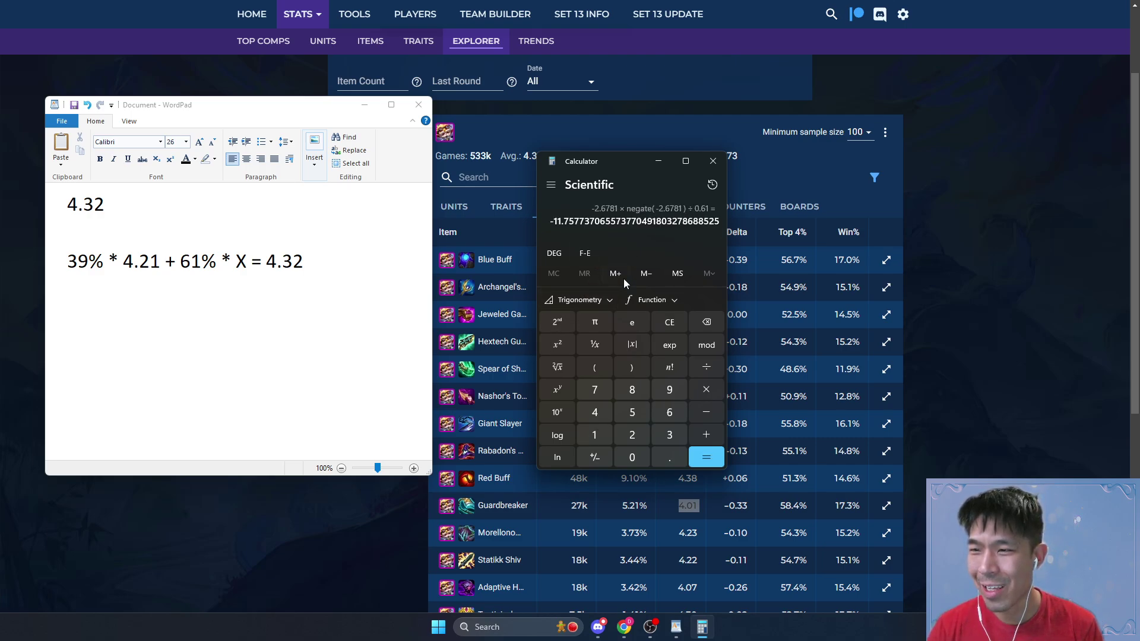
- Clear Calculator and recompute 0.39 × 4.21 = 1.6419 on the keypad
click(700, 321)
click(668, 452)
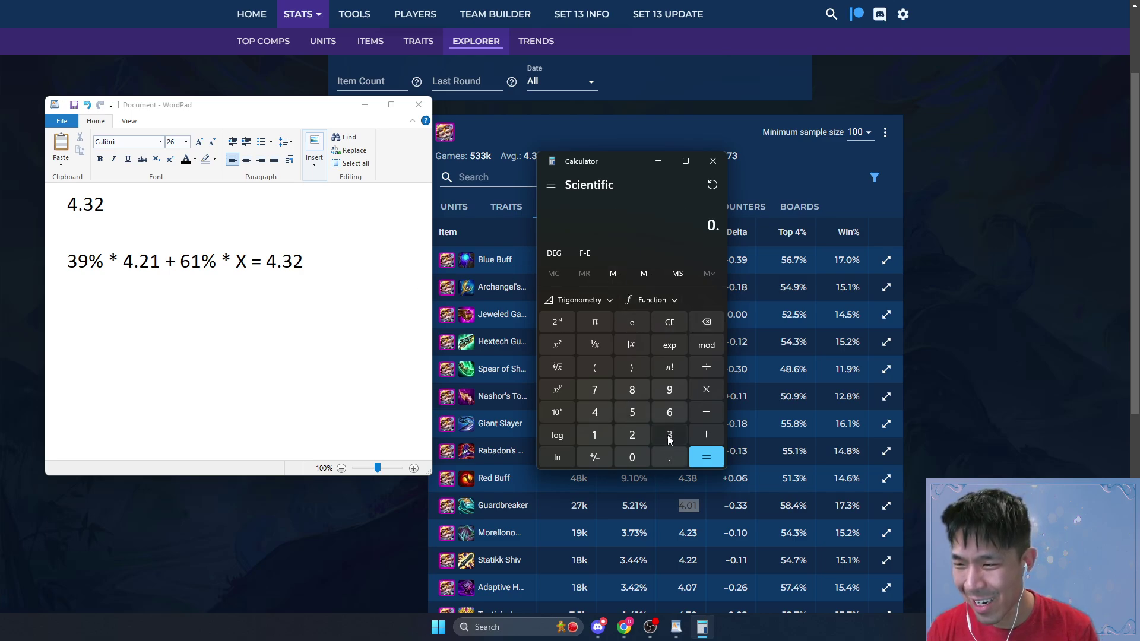
click(667, 435)
click(674, 391)
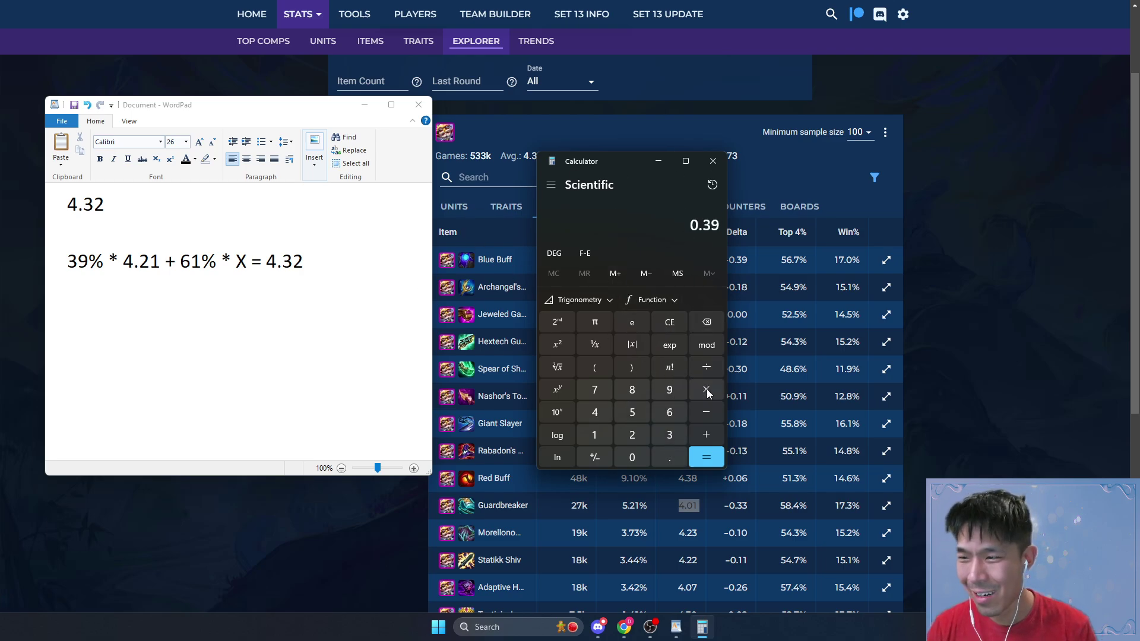
click(706, 389)
click(599, 415)
click(670, 458)
click(632, 435)
click(604, 434)
click(710, 460)
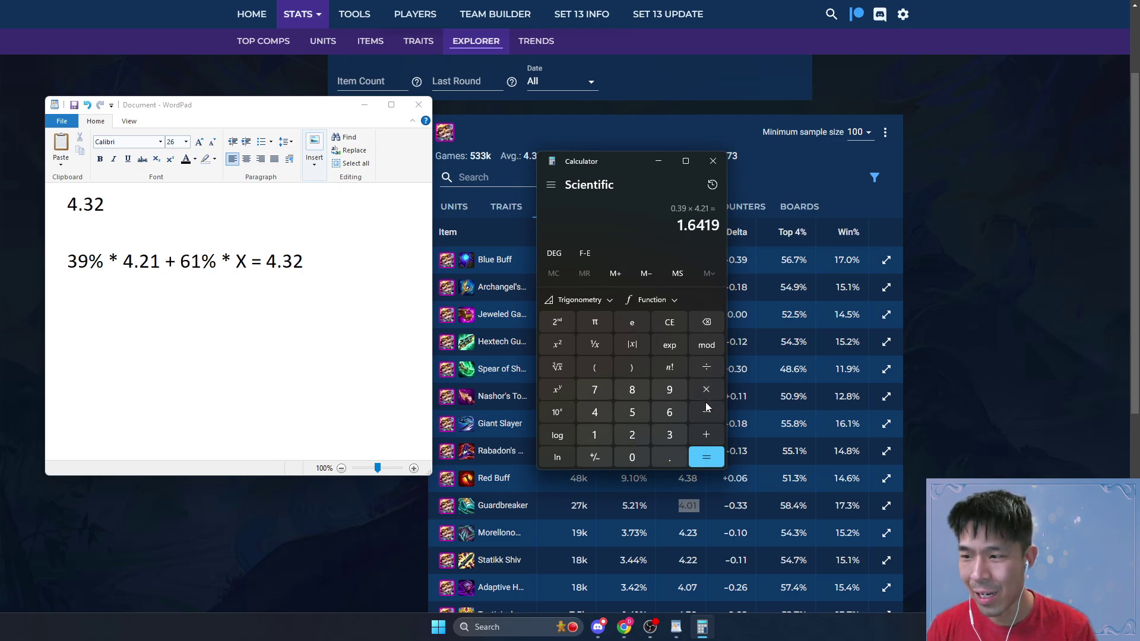
- Subtract 4.32 to get -2.6781, then divide by 0.61 for X ≈ 4.39
click(706, 409)
click(595, 412)
click(669, 457)
click(669, 435)
click(632, 435)
click(696, 457)
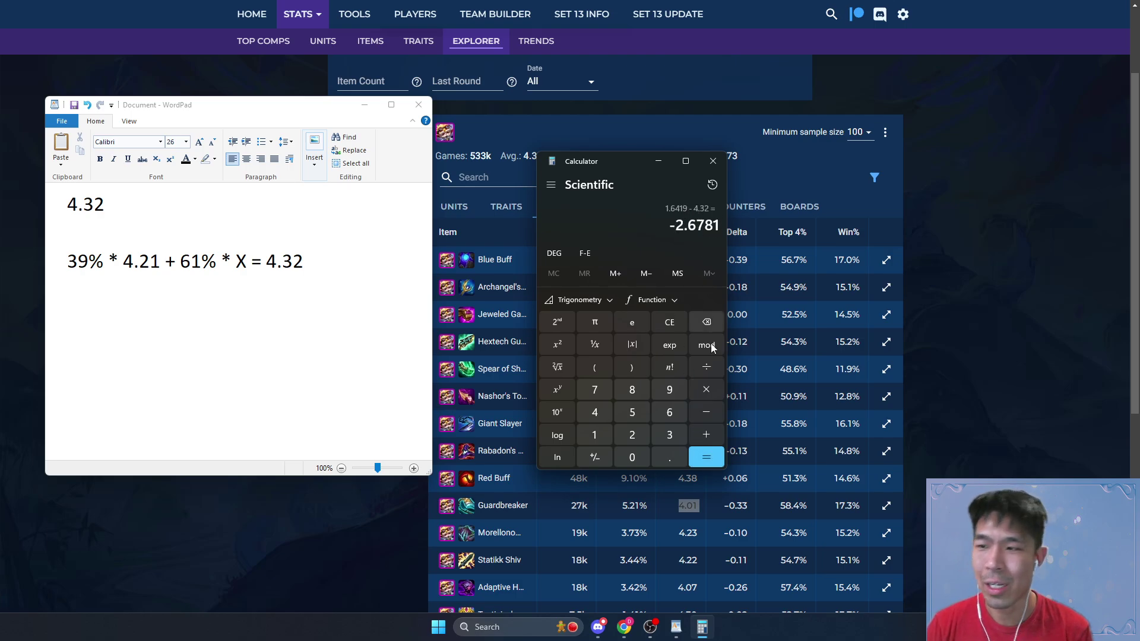
click(705, 367)
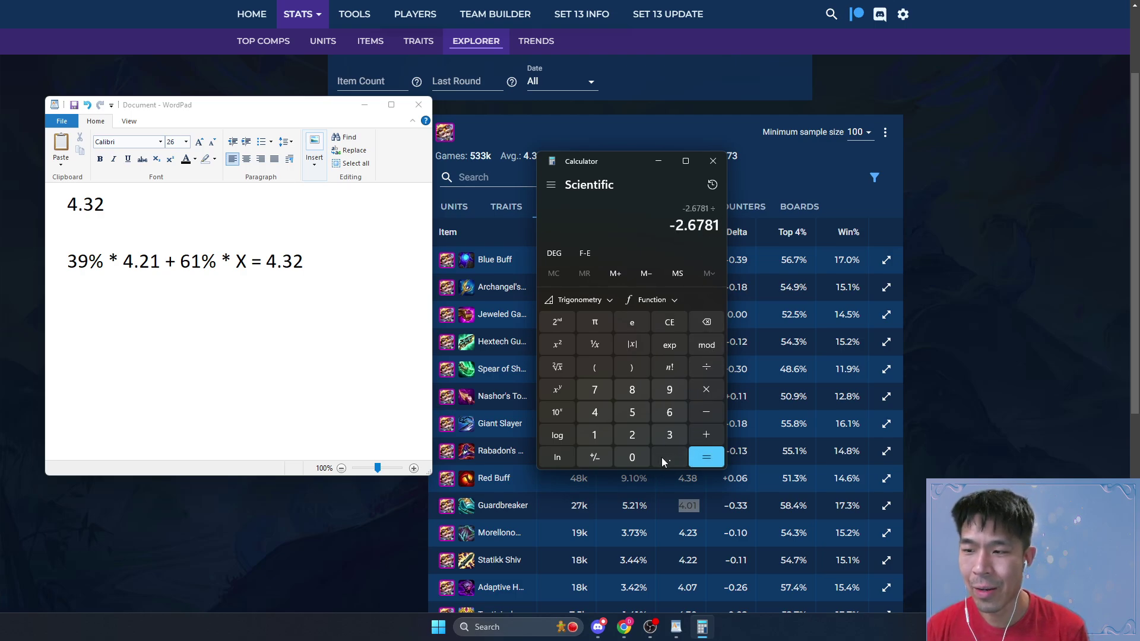
click(667, 414)
click(600, 438)
key(Return)
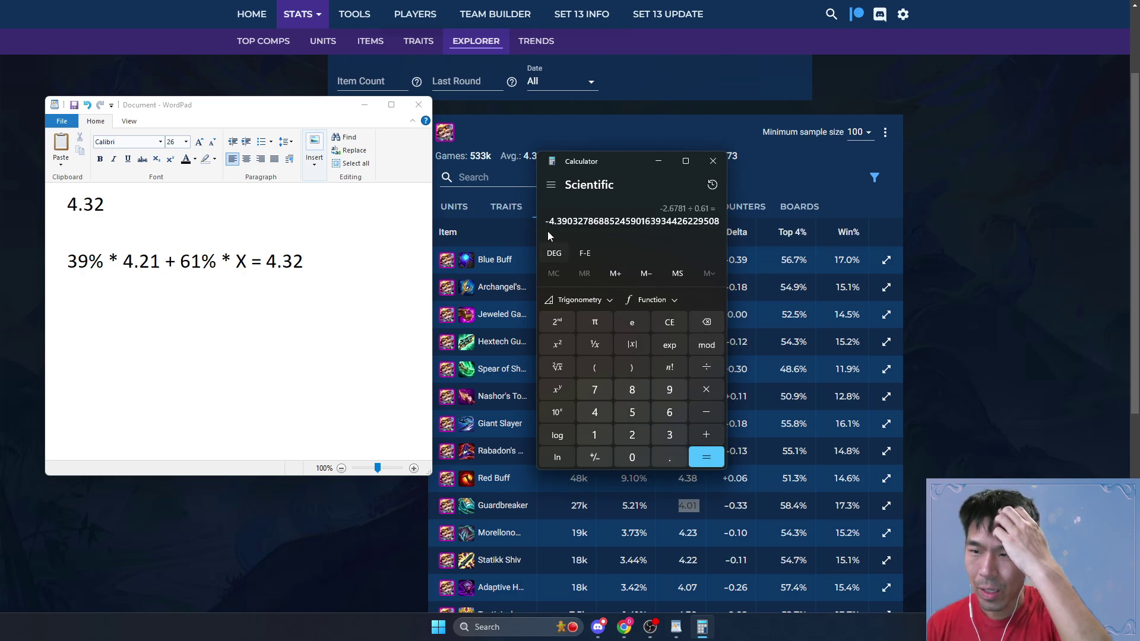
- Note 'X = 4.39' on a new WordPad line and bring the Heimerdinger stats page forward
click(325, 274)
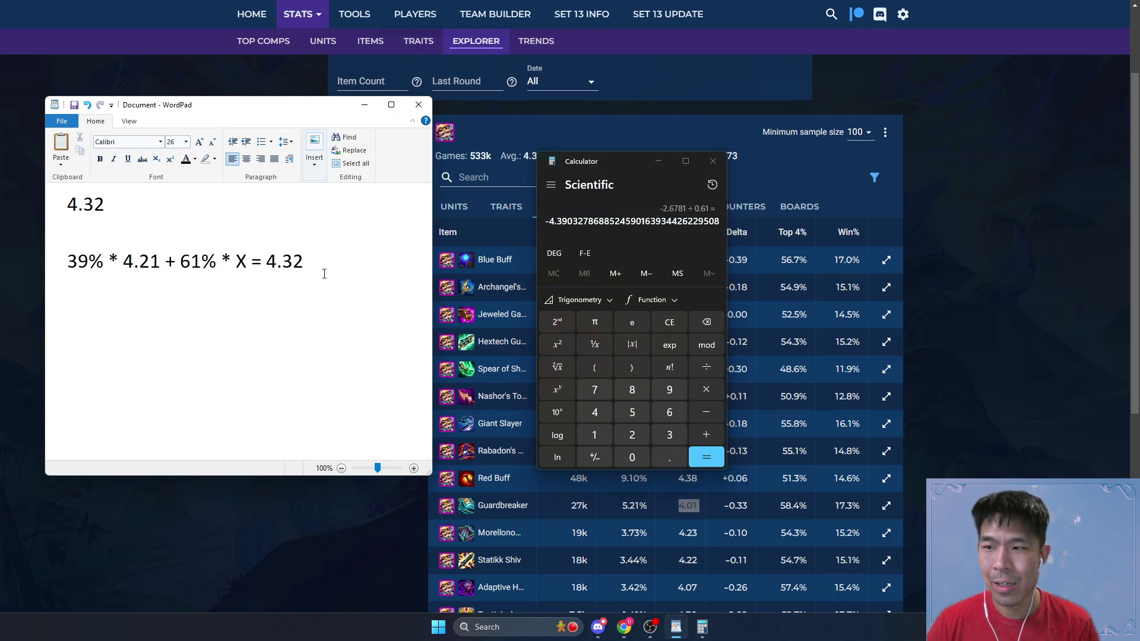
key(Return)
key(Return)
text(4.39)
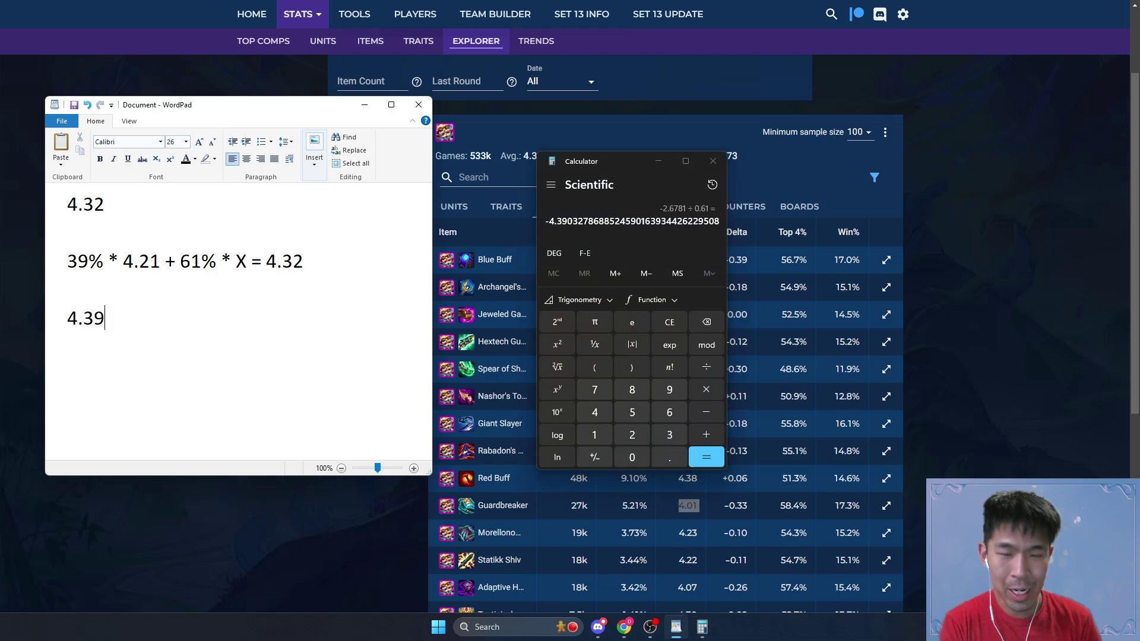
click(67, 318)
text(X =)
drag(579, 165, 899, 169)
drag(522, 156, 567, 156)
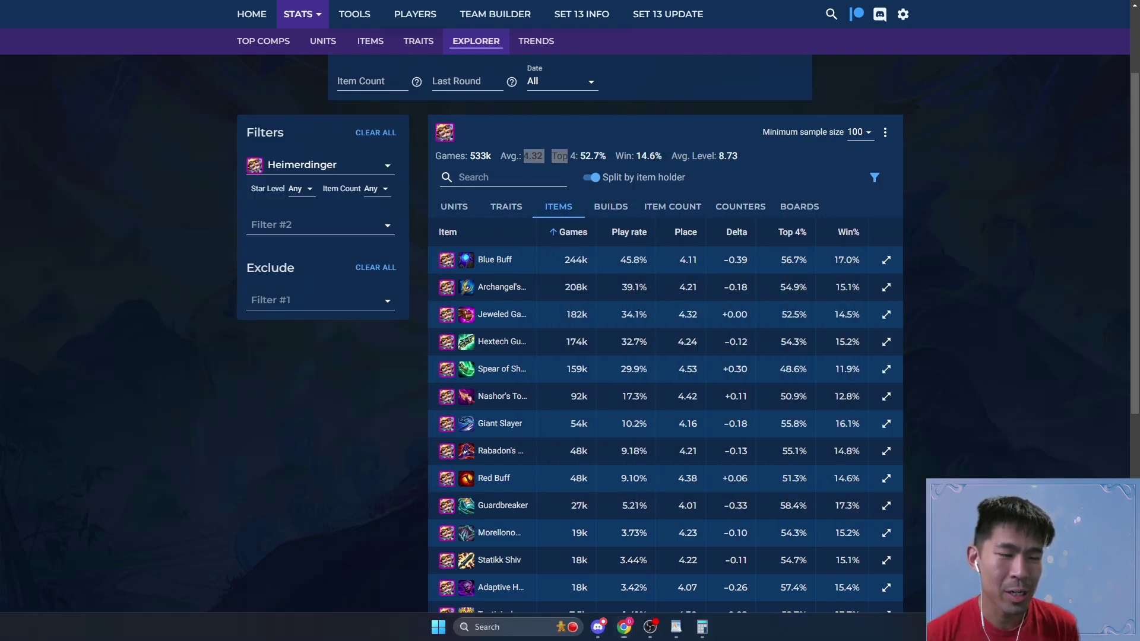
- Switch between the WordPad notes and Heimerdinger's item table to read the Guardbreaker row
key(alt+Tab)
key(alt+Tab)
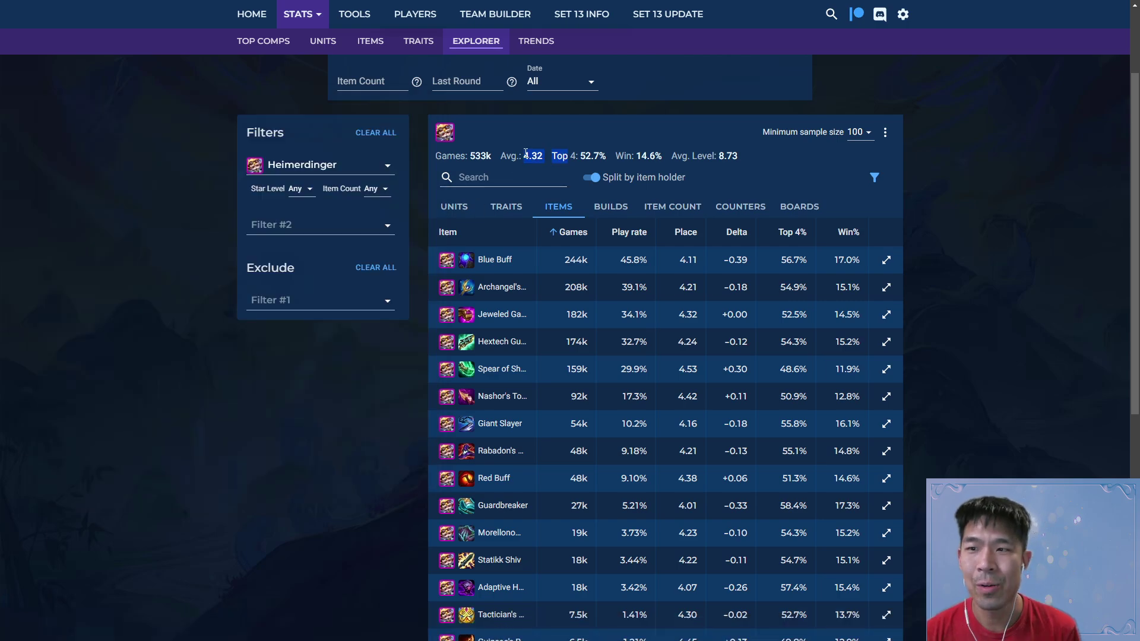
key(alt+Tab)
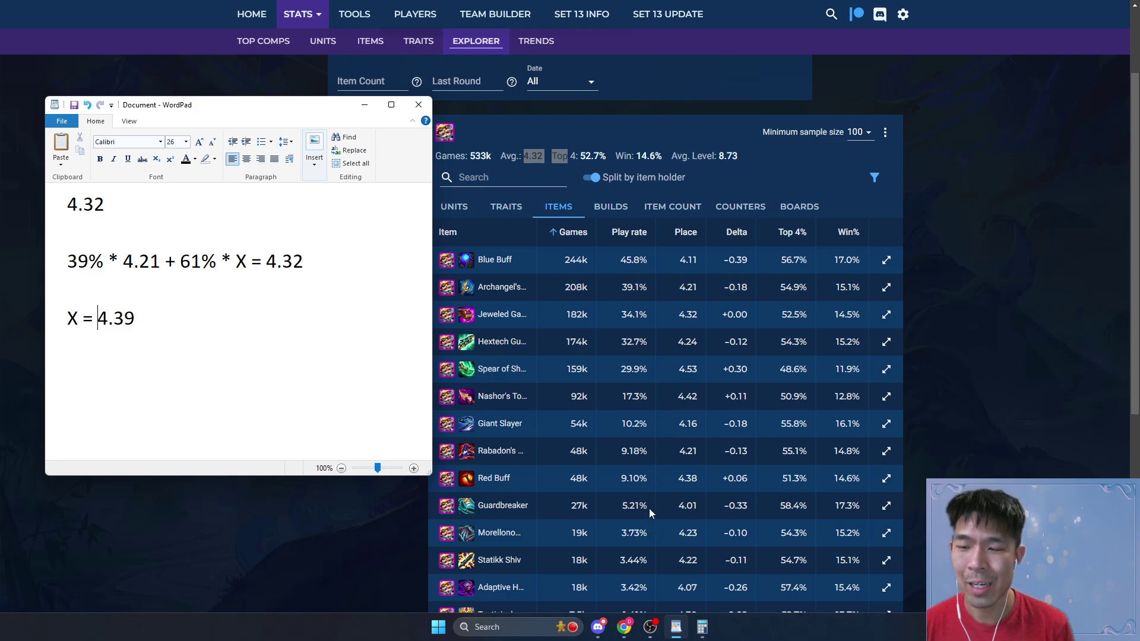
- Replace the X = 4.39 line with the equation '5% * 4.01 + 95% * X = 4.32'
drag(138, 319, 65, 319)
key(BackSpace)
text(5% * 4.01)
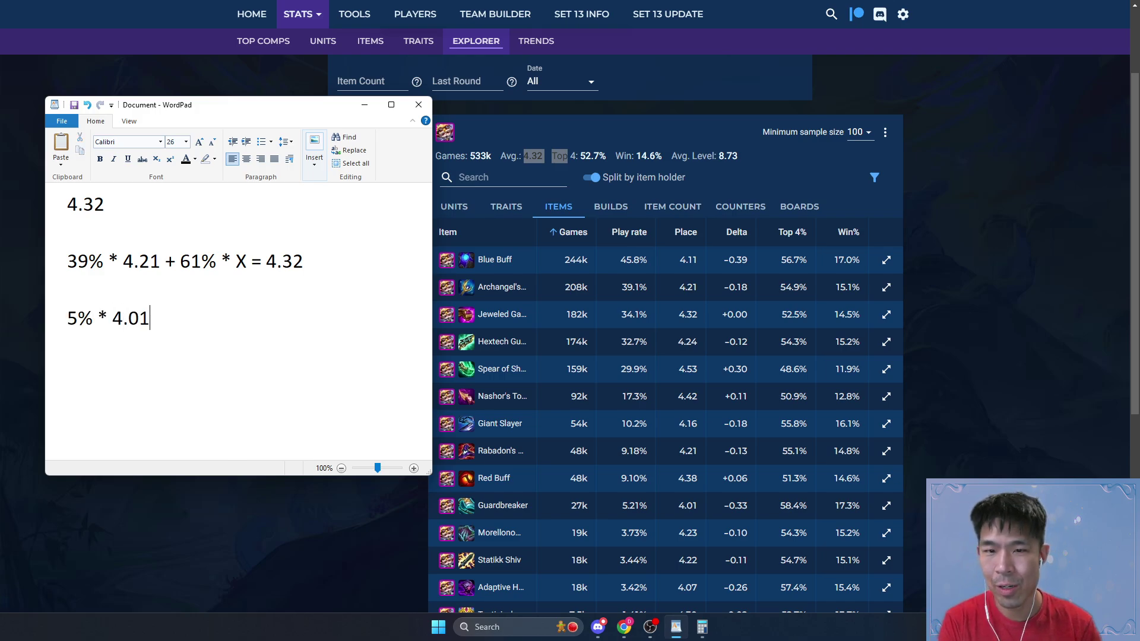
text( + 95%)
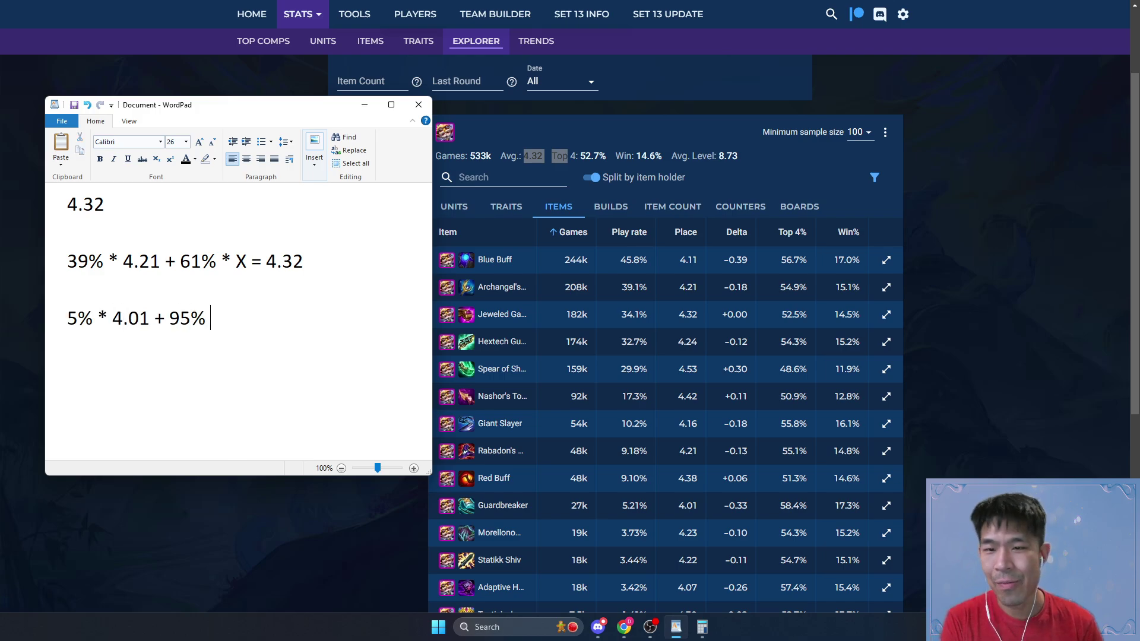
text( * X =)
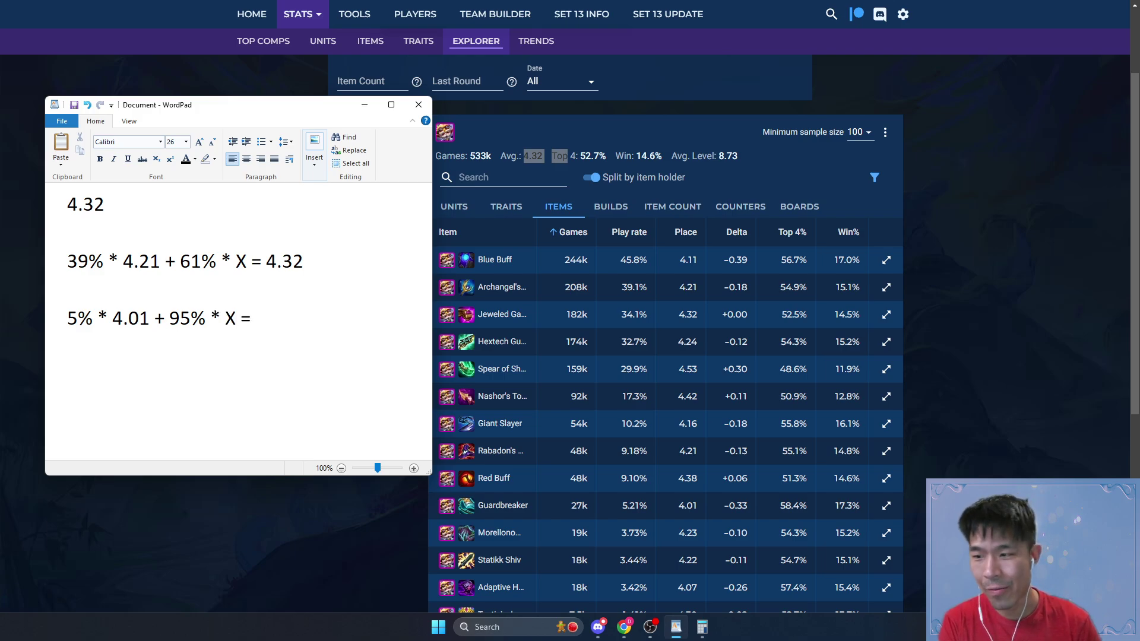
text( 4.32)
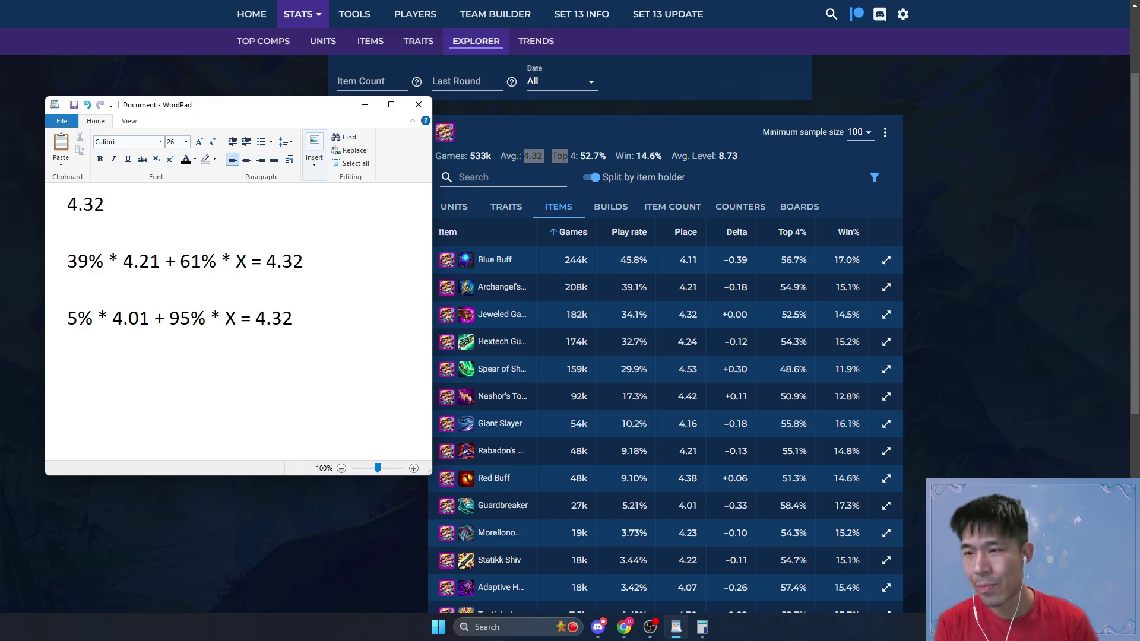
- Clear Calculator and compute 0.05 × 4.01 = 0.2005
click(702, 627)
click(989, 326)
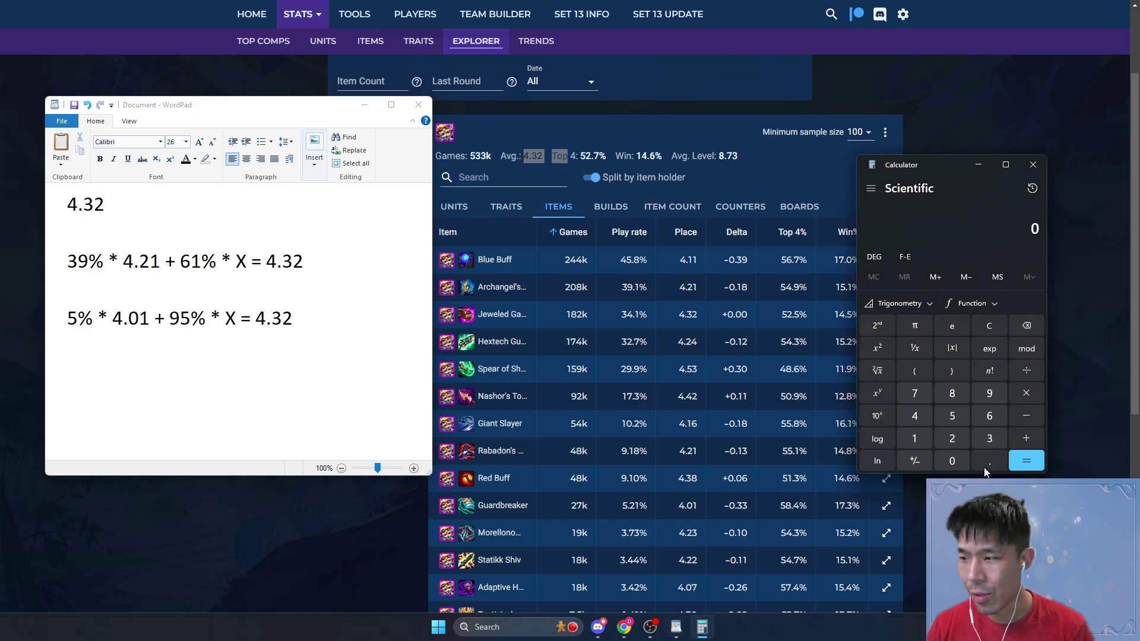
click(989, 461)
click(952, 461)
click(952, 415)
click(1026, 393)
click(914, 416)
click(989, 460)
click(952, 461)
click(914, 438)
click(1026, 461)
- Subtract 4.32 to get -4.1195, then divide by 0.95
click(1025, 415)
click(914, 416)
click(989, 460)
click(989, 438)
click(952, 438)
click(1016, 375)
click(951, 461)
click(989, 461)
click(989, 393)
click(952, 416)
click(1026, 461)
- Record 'X = 4.33' and add a 'Guardbreaker' label above the 5% equation
click(376, 319)
key(Return)
key(Return)
text(X = 4.33)
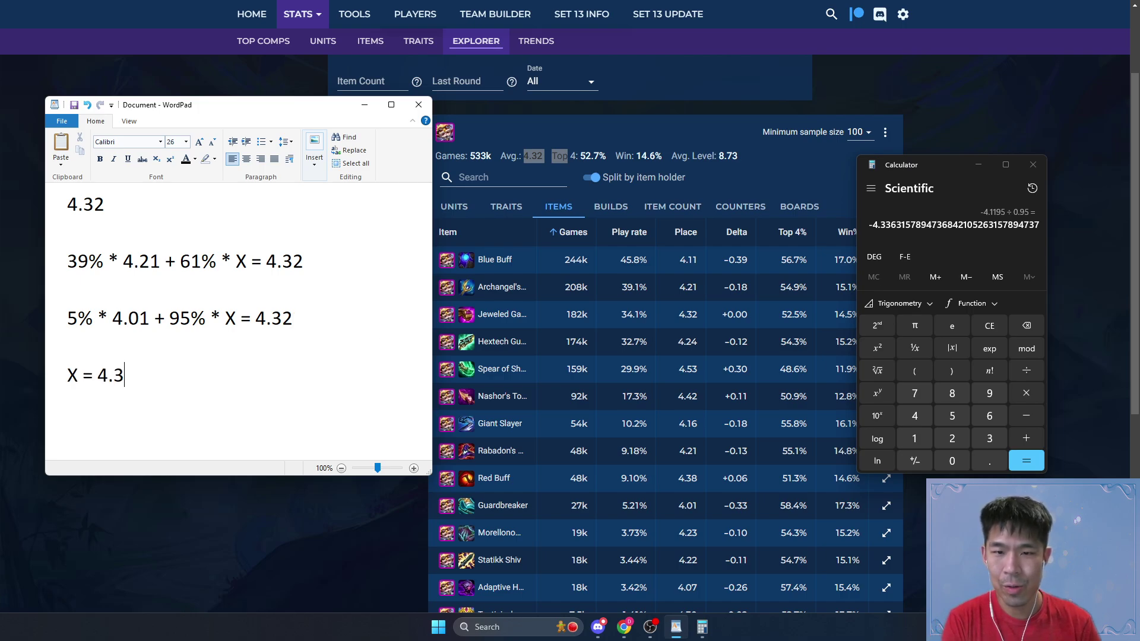
key(shift+Home)
key(Up)
key(Return)
key(Return)
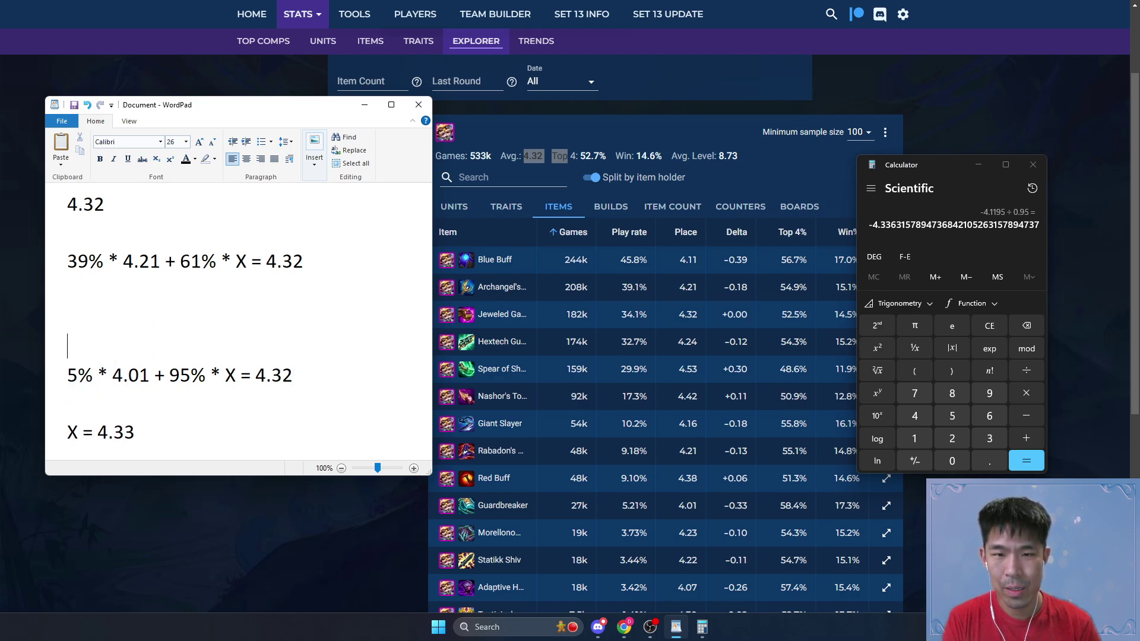
text(Guardbreak)
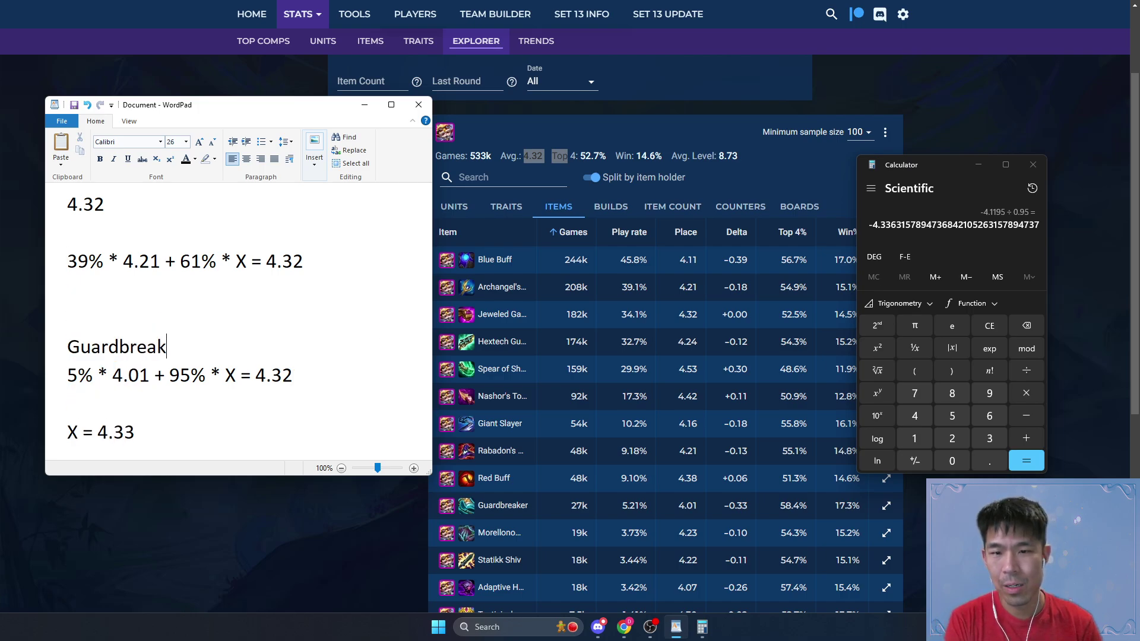
text(er_)
- Label the Archangel's notes 'Arch', remove the blank lines, and minimize WordPad
key(Up)
key(Up)
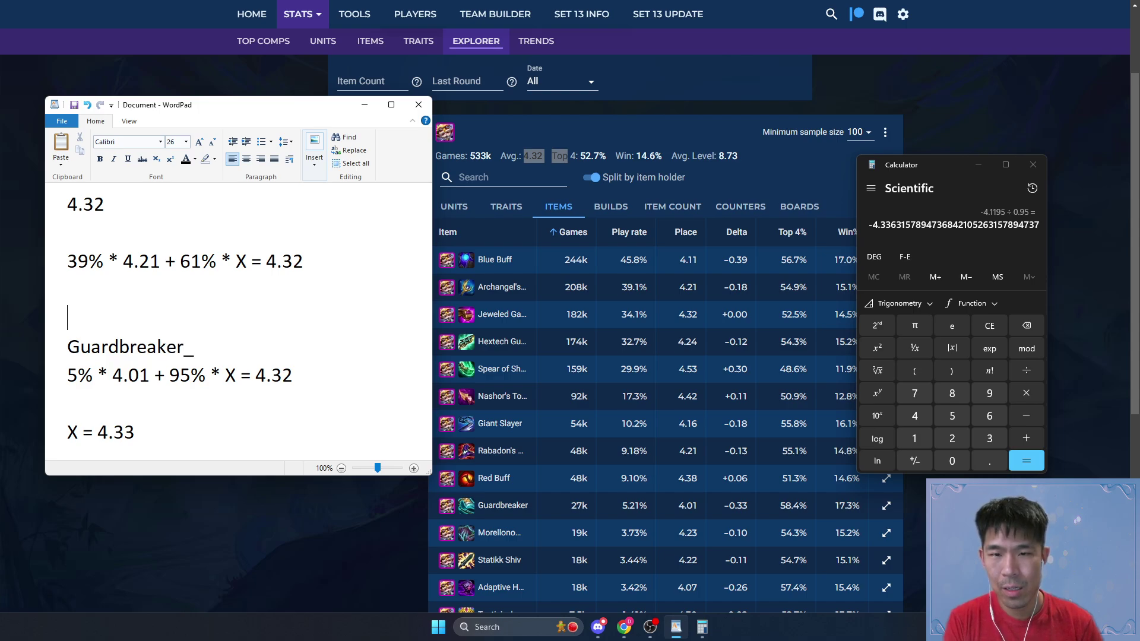
key(Up)
key(Up)
key(Up)
key(Home)
key(Return)
key(Return)
key(Up)
text(Arch)
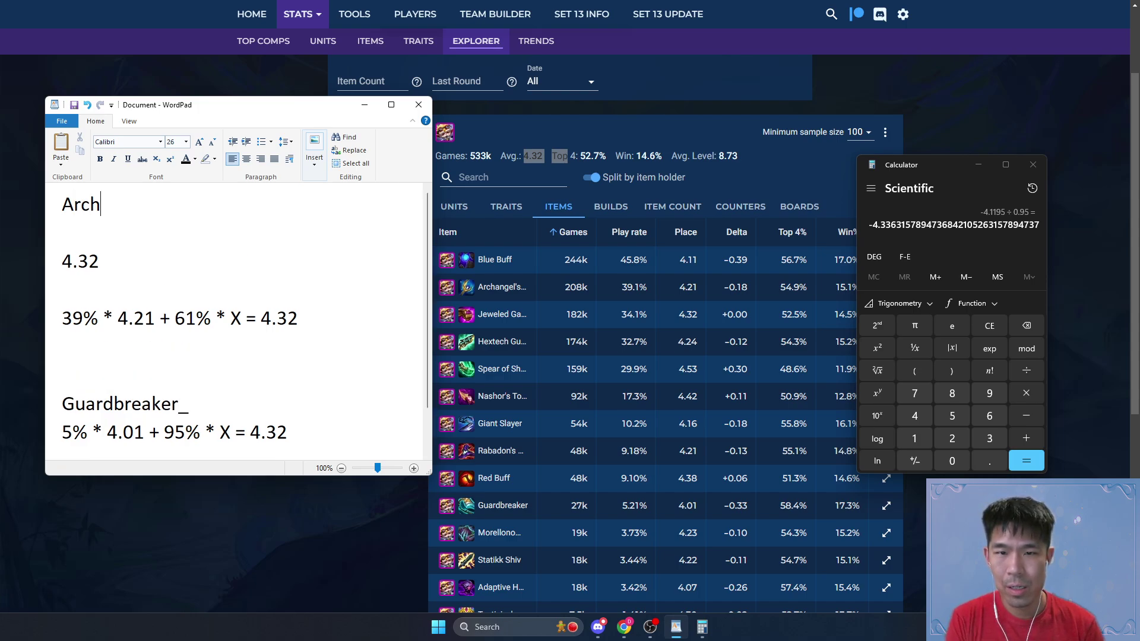
key(Down)
key(Delete)
key(Down)
key(Down)
key(Down)
key(Down)
key(Down)
key(Delete)
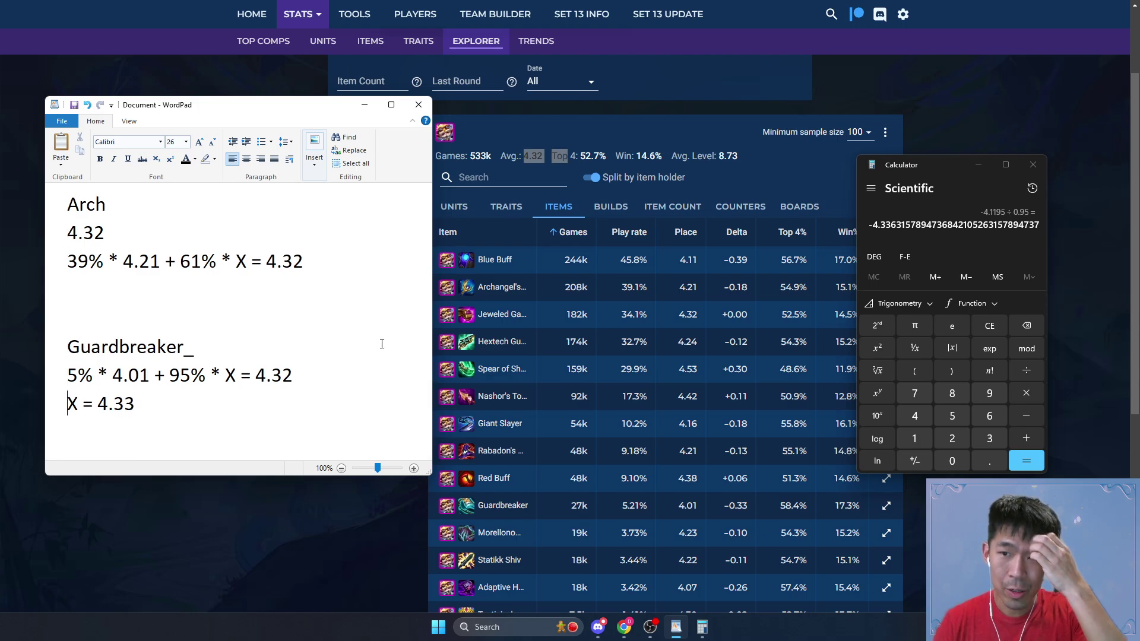
click(365, 104)
- Highlight Guardbreaker's 4.01 placement and 5.21% play rate, then go to the overall Items stats page
click(536, 157)
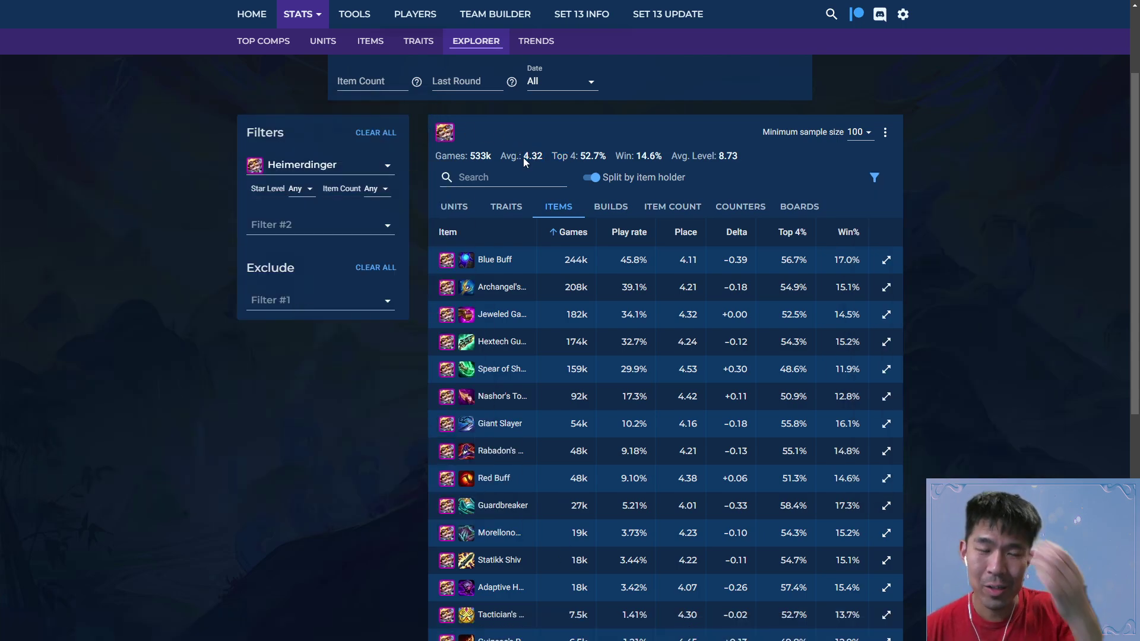
mouse_move(524, 161)
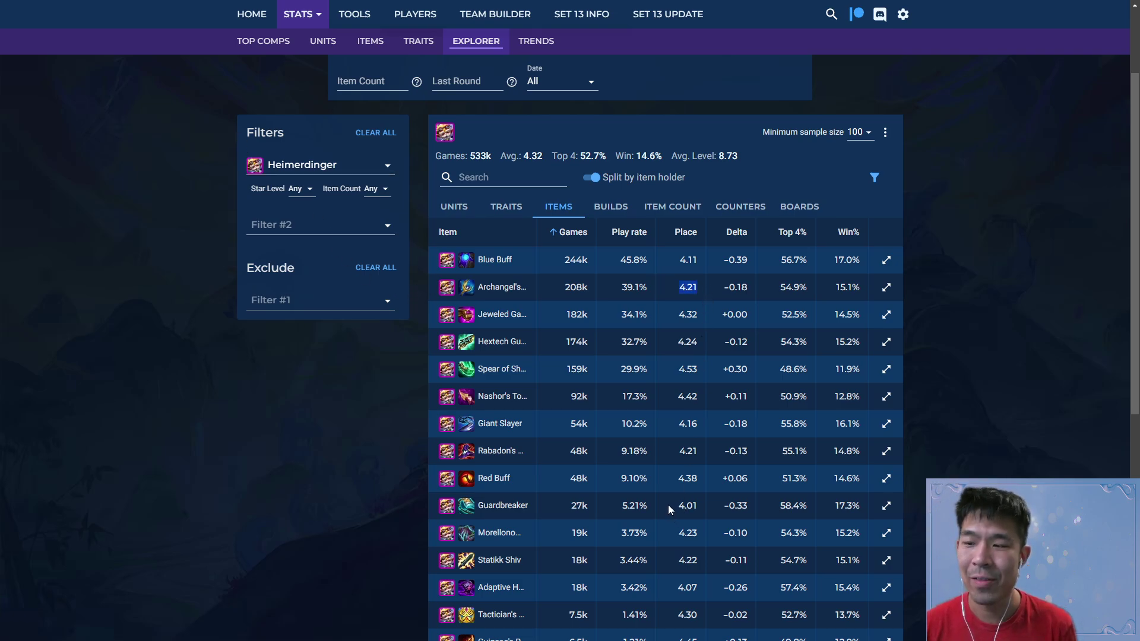
drag(668, 505, 706, 505)
drag(621, 505, 650, 505)
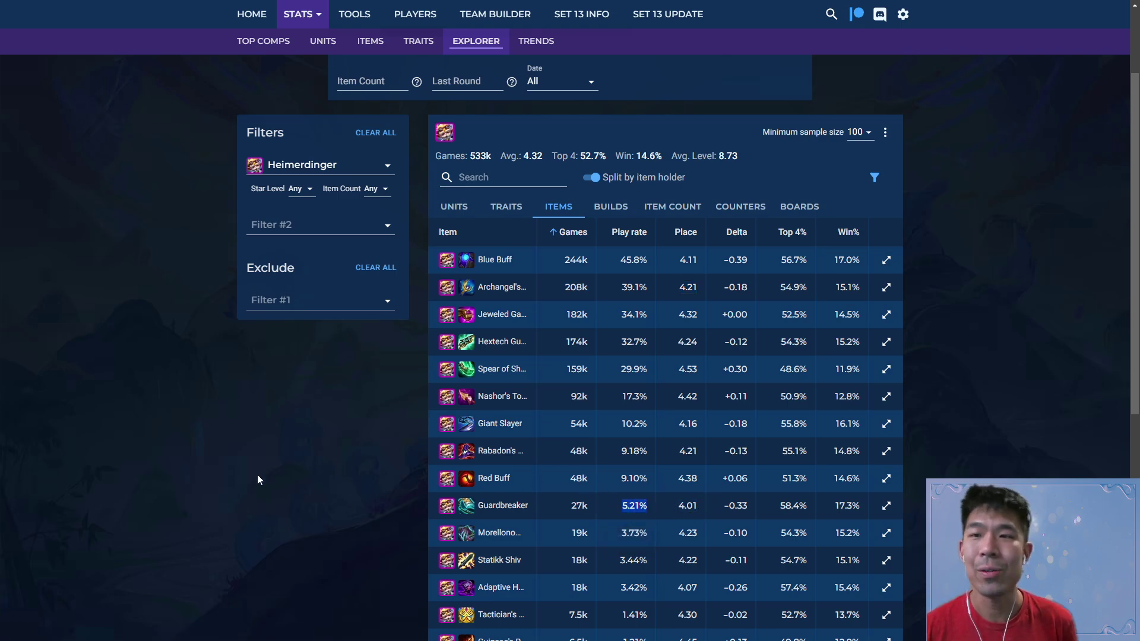
scroll(400, 159, up, 2)
scroll(430, 162, down, 2)
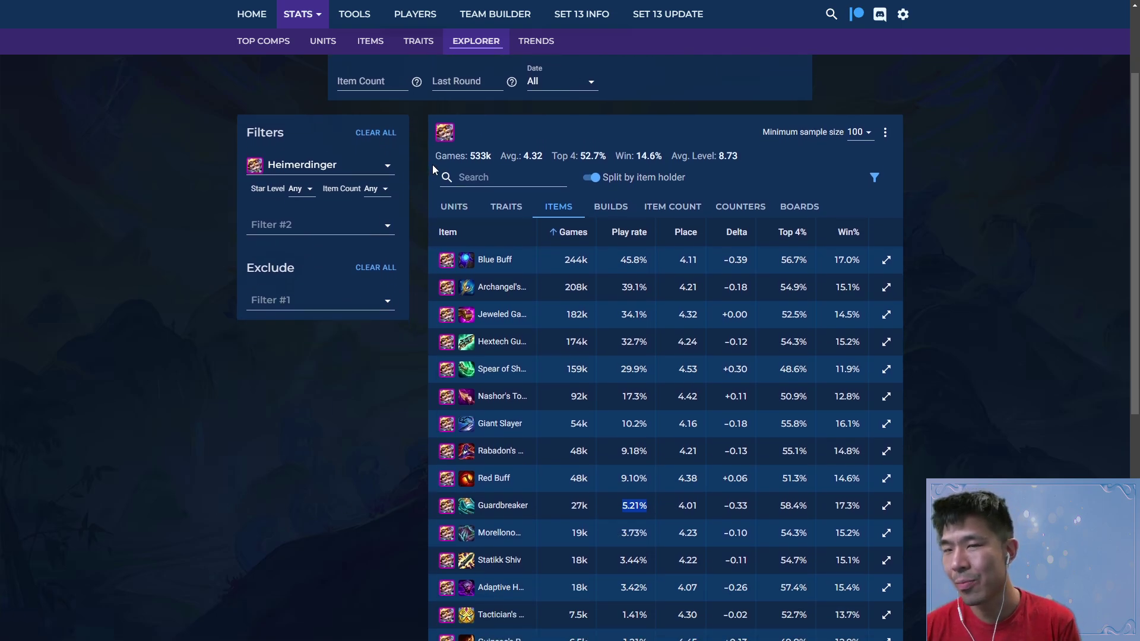
click(377, 48)
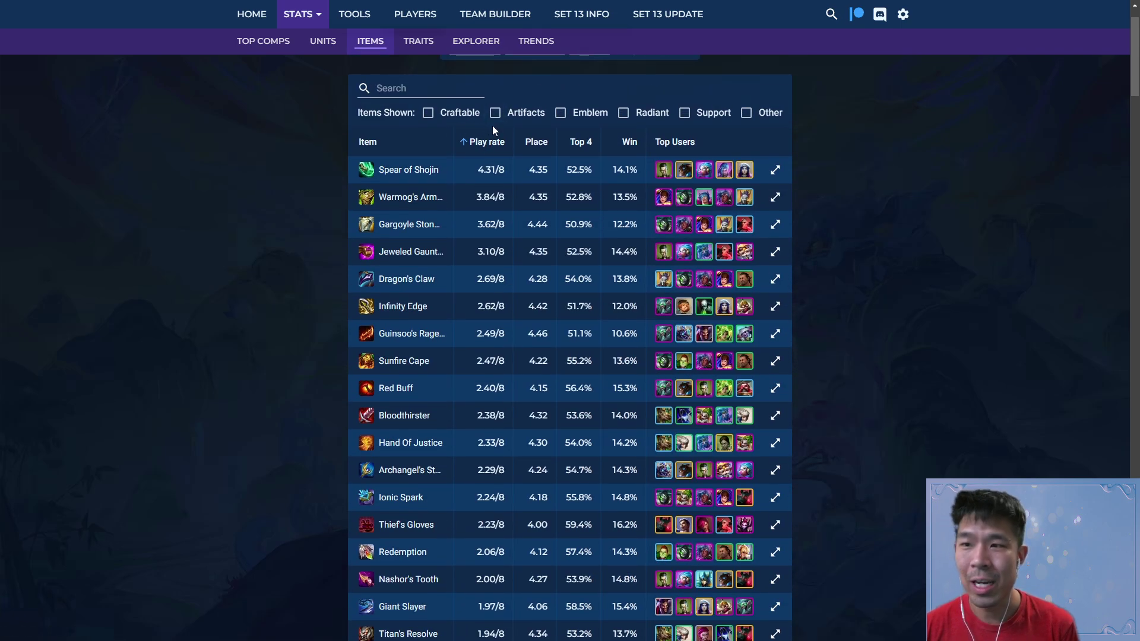
- List only craftable items ranked by average placement, then open Spear of Shojin's detail and units table
click(428, 112)
click(536, 142)
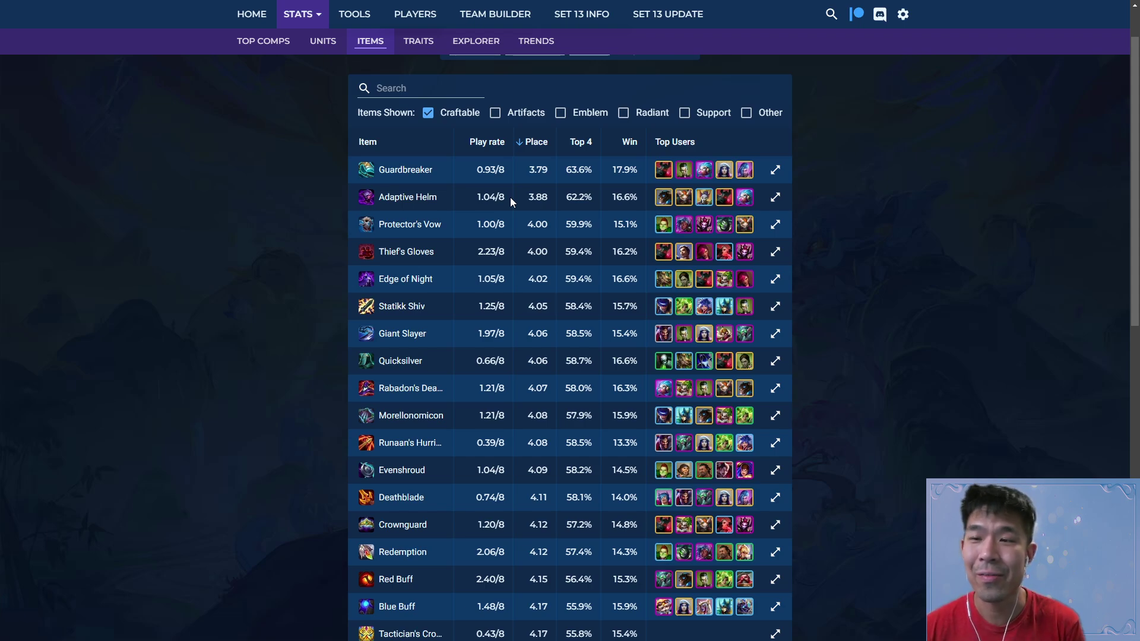
click(527, 143)
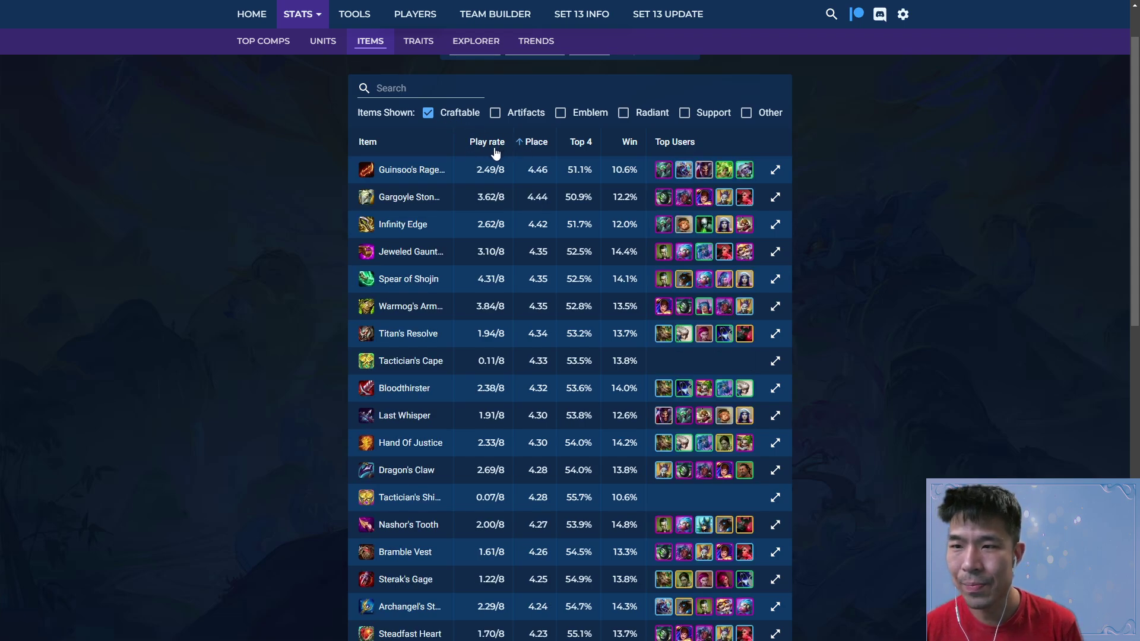
click(775, 279)
scroll(520, 232, down, 1)
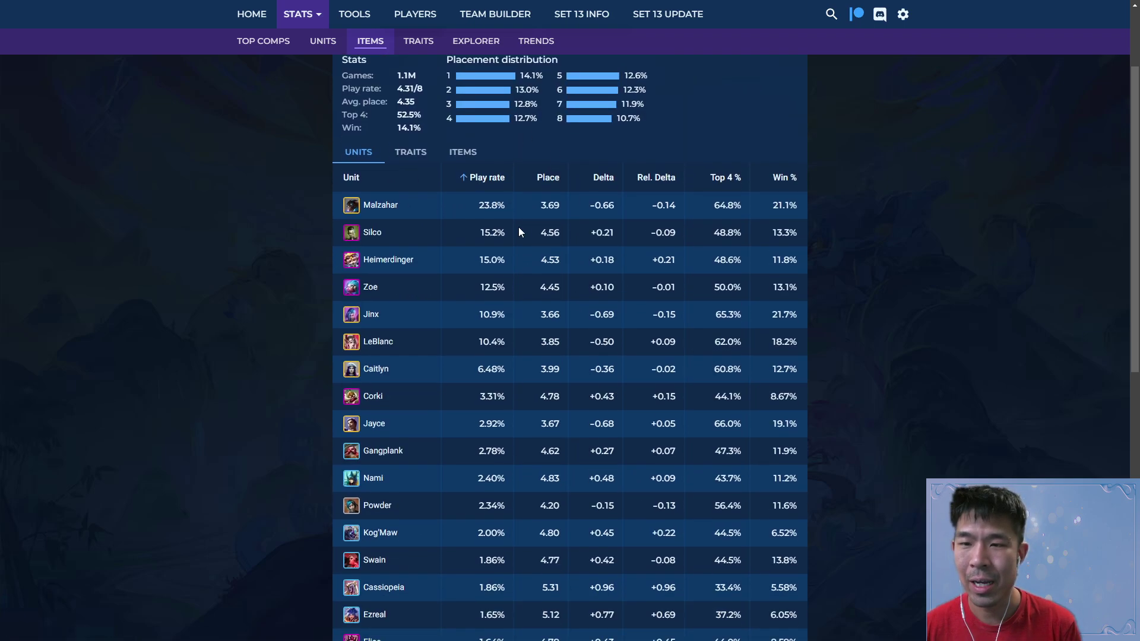
- Sort Spear of Shojin's units by average place, putting Jinx on top at 3.66
click(538, 180)
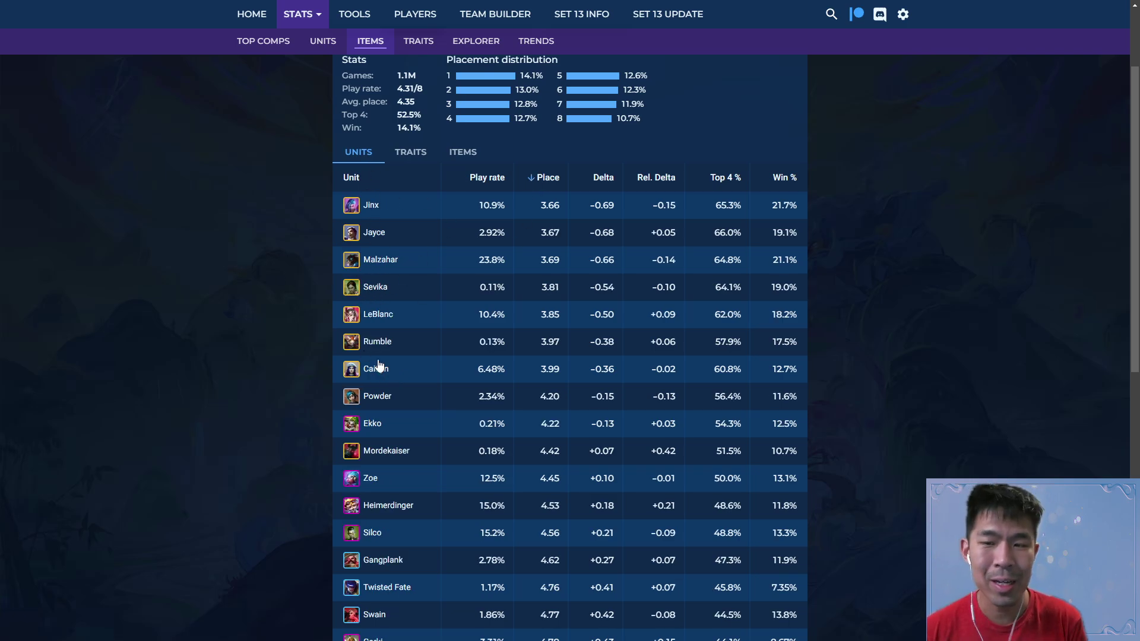
mouse_move(359, 351)
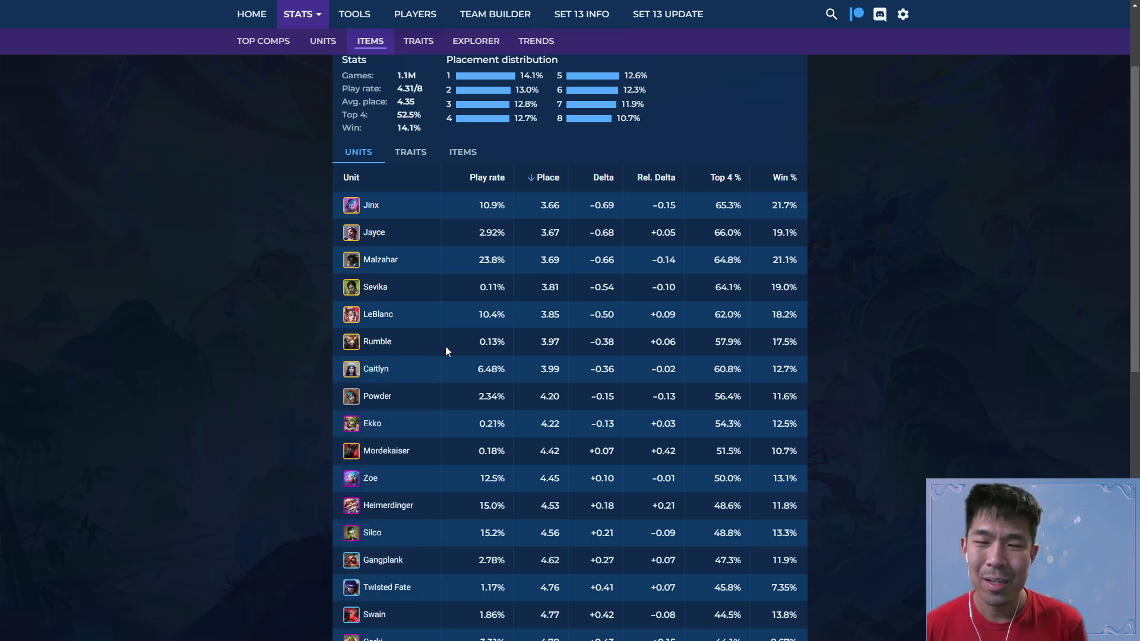
mouse_move(446, 348)
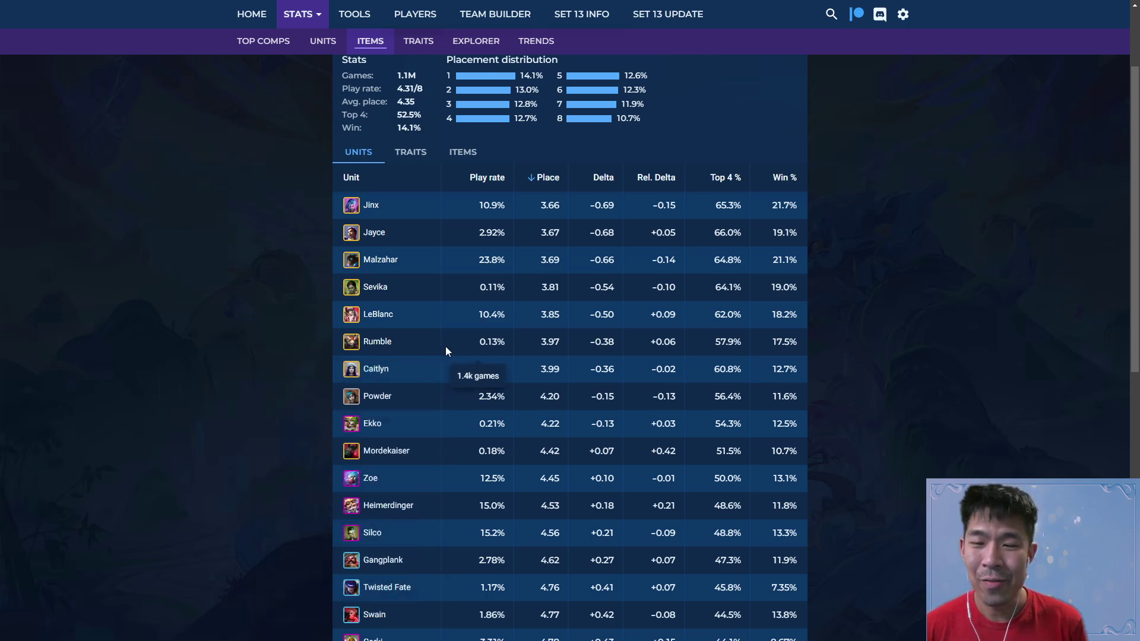
- Rank Spear of Shojin's units by Rel. Delta: Jinx at −0.15, Malzahar at −0.14
click(664, 189)
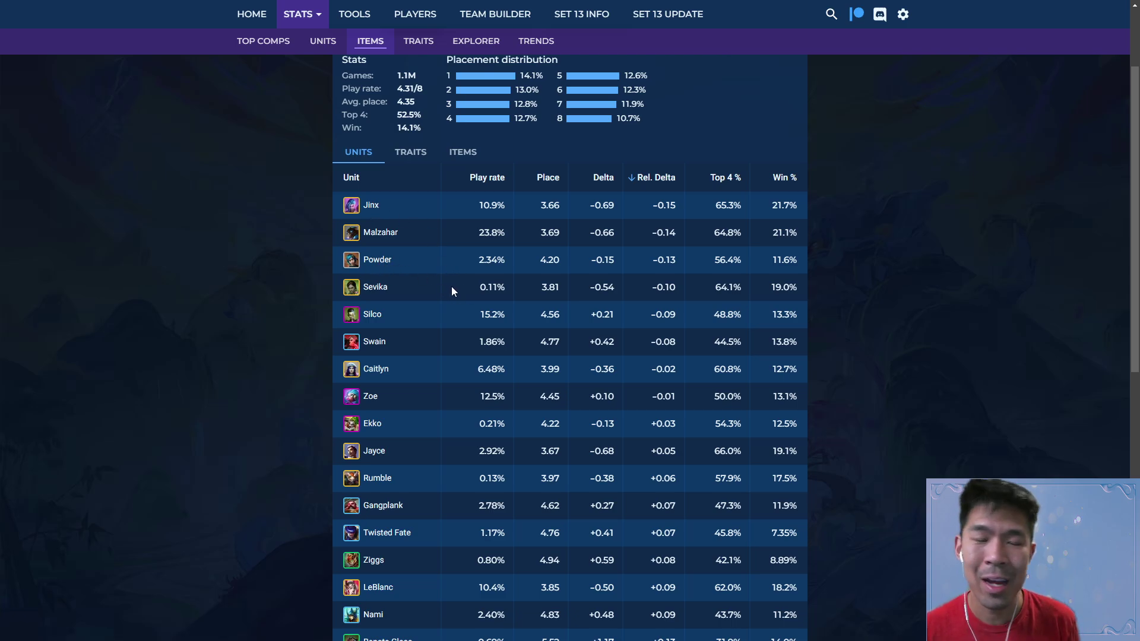
mouse_move(465, 283)
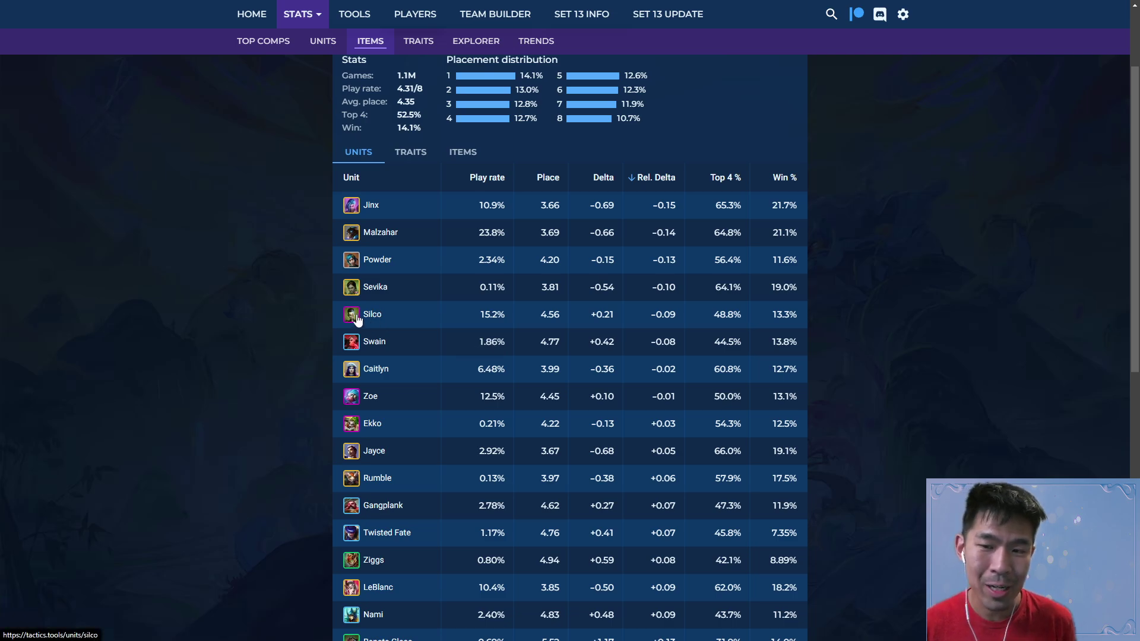
mouse_move(357, 319)
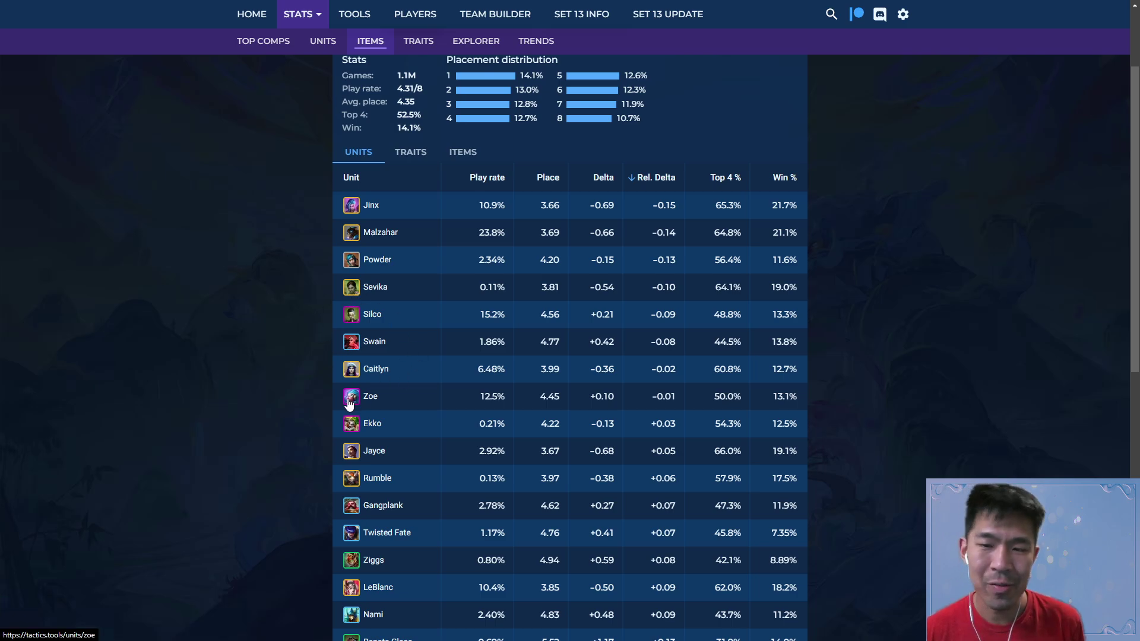
mouse_move(349, 403)
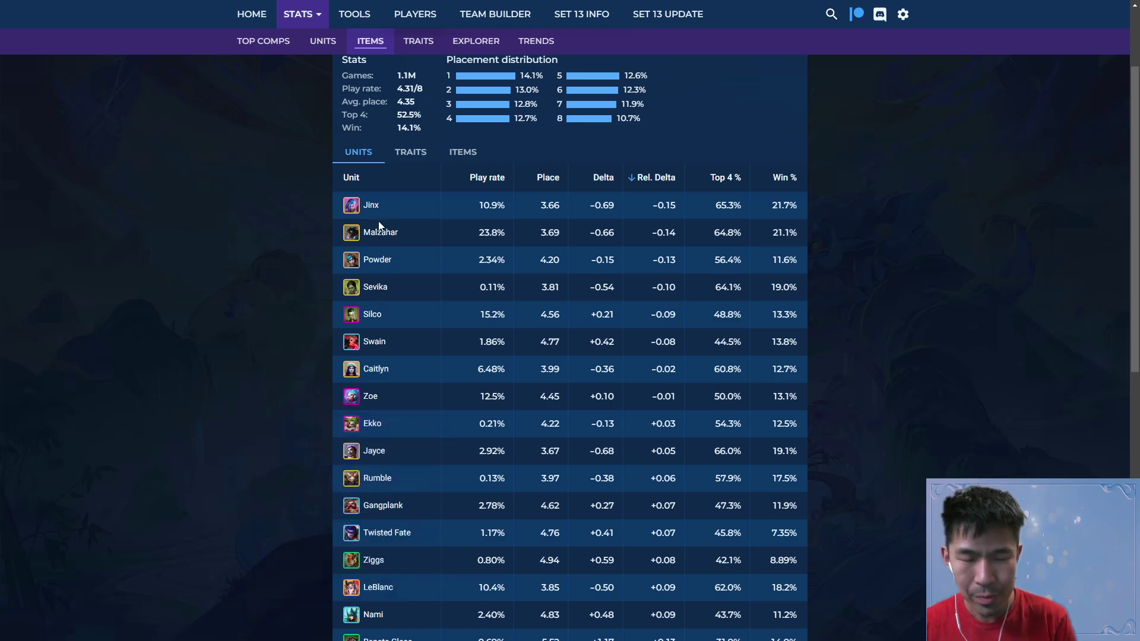
- Go back to the Explorer, filter to Heimerdinger, and show his item statistics table
click(476, 41)
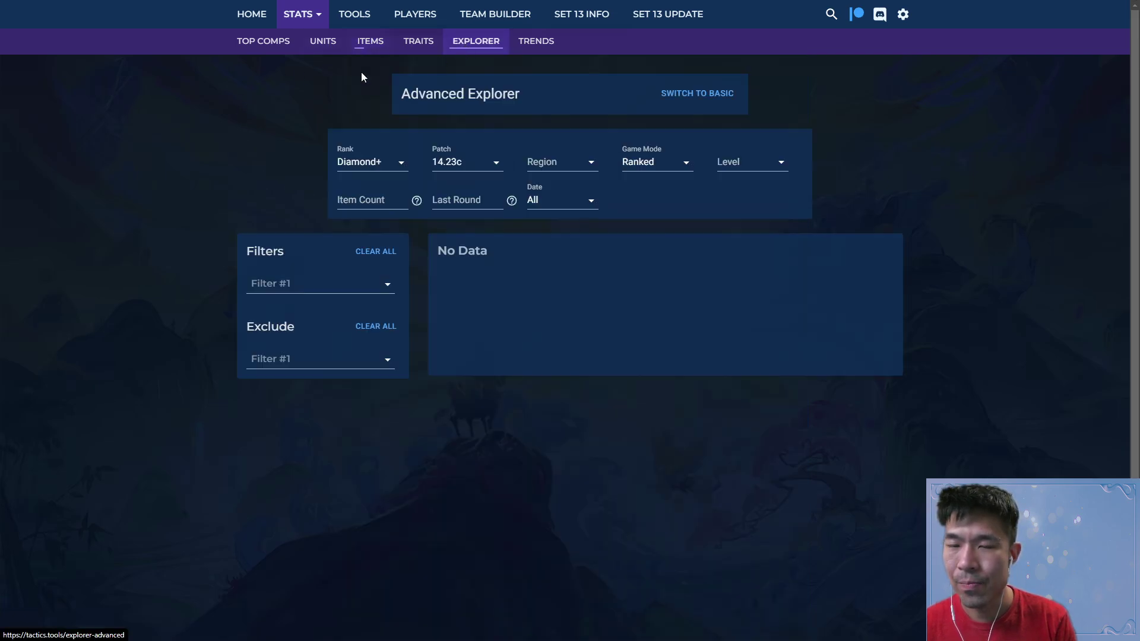
click(286, 284)
text(hei)
click(291, 310)
click(555, 326)
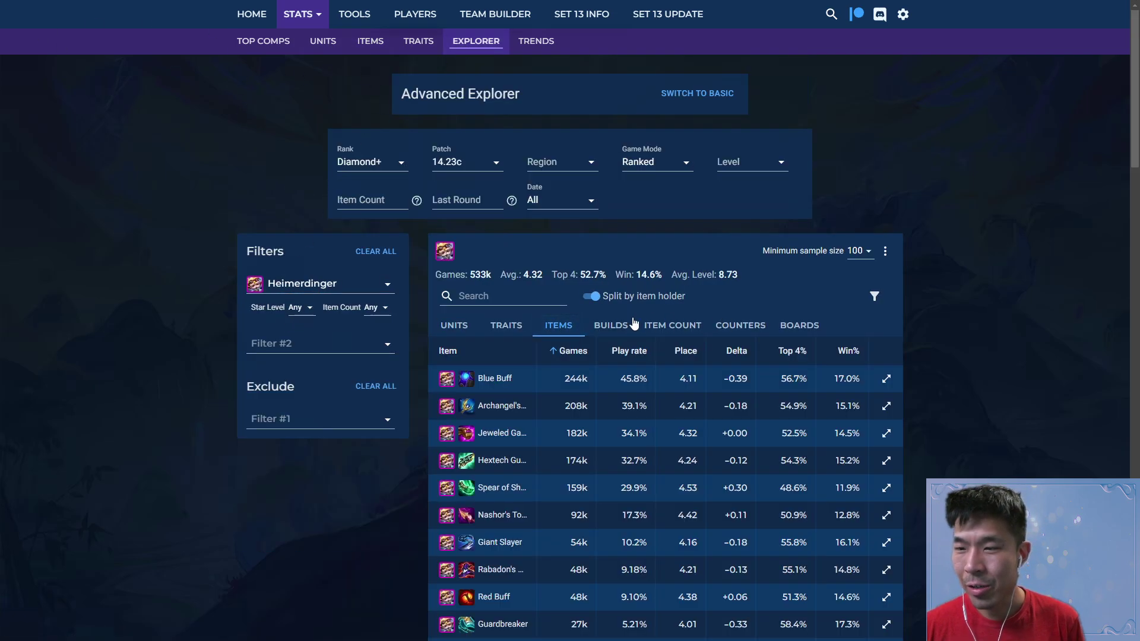
scroll(675, 333, down, 2)
scroll(672, 337, down, 1)
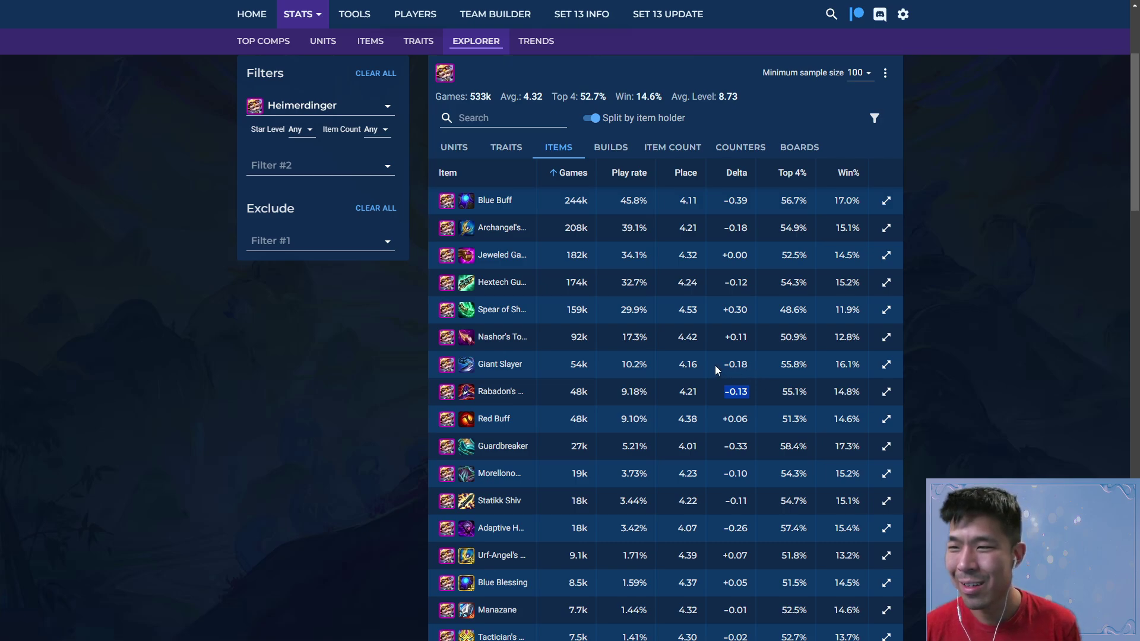
- Highlight Rabadon's Deathcap 4.21 and Giant Slayer 4.16 placements, plus Giant Slayer's 10.2% play rate
drag(712, 365, 667, 367)
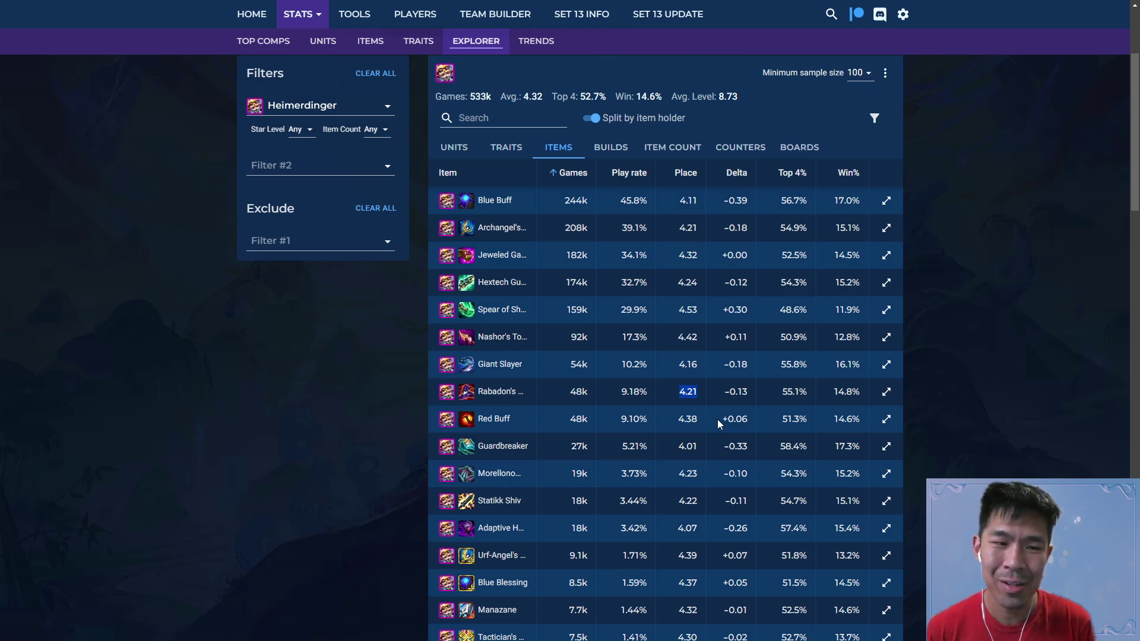
click(639, 365)
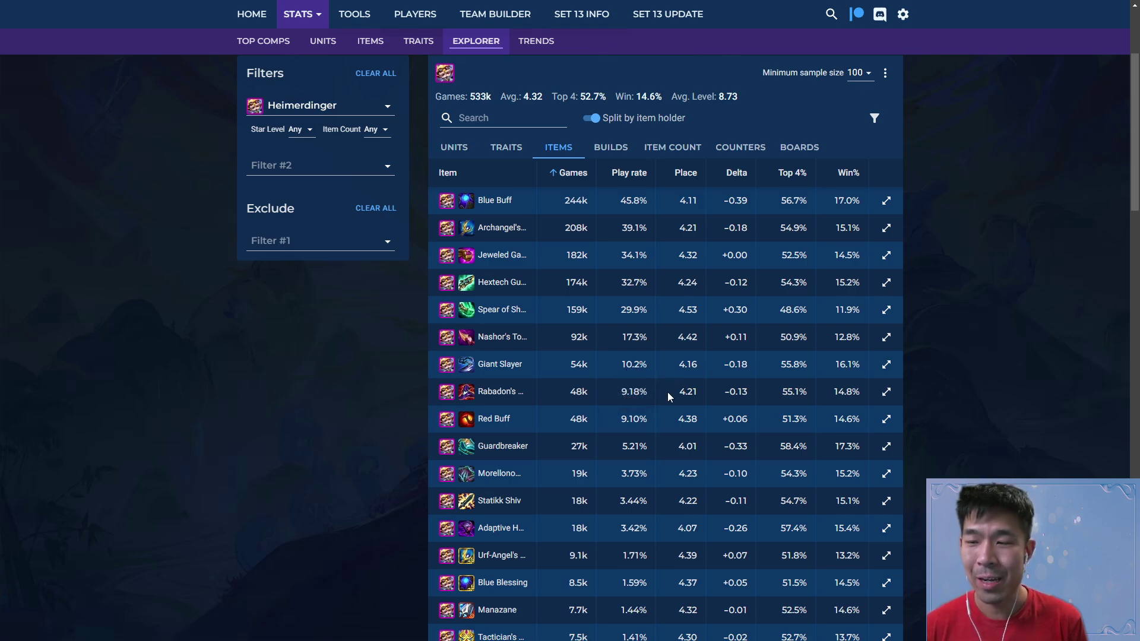
drag(667, 392, 719, 363)
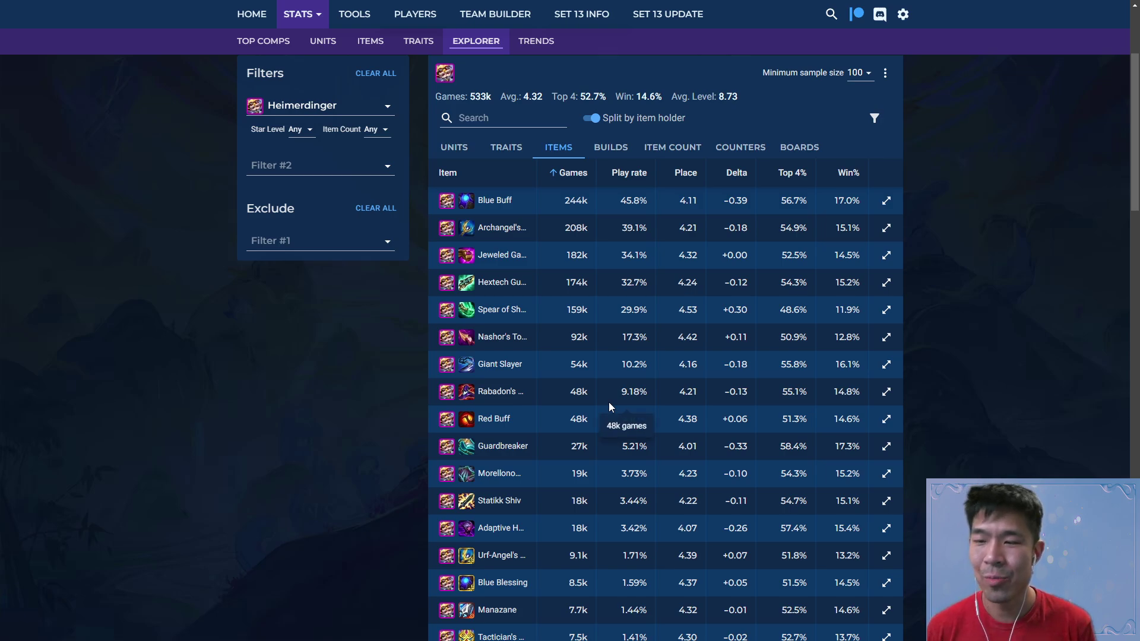
mouse_move(467, 396)
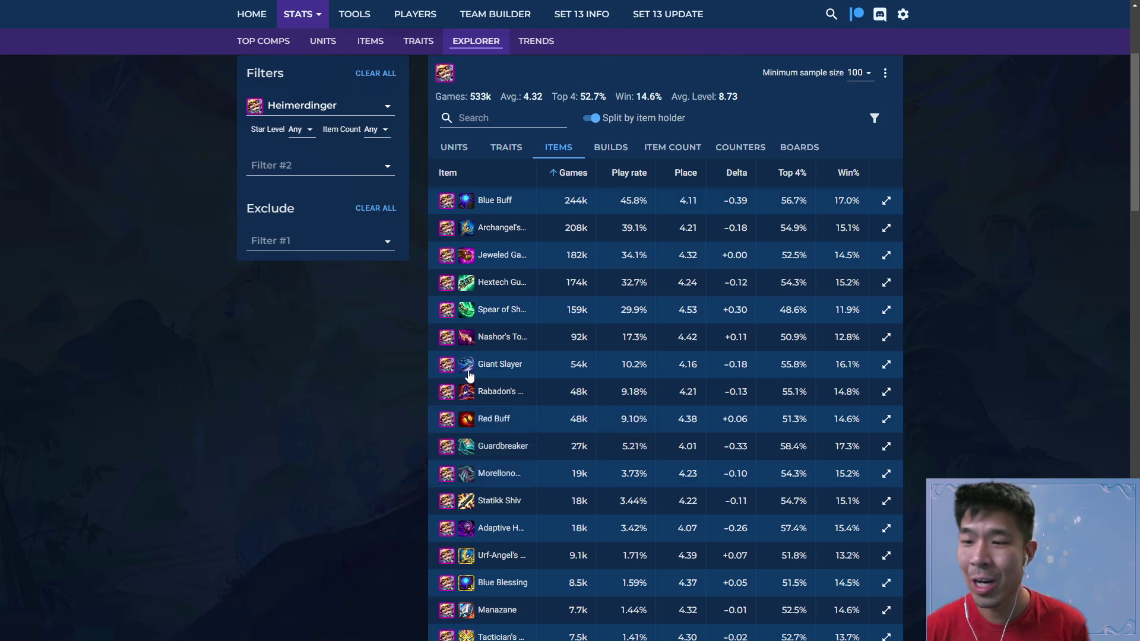
mouse_move(470, 376)
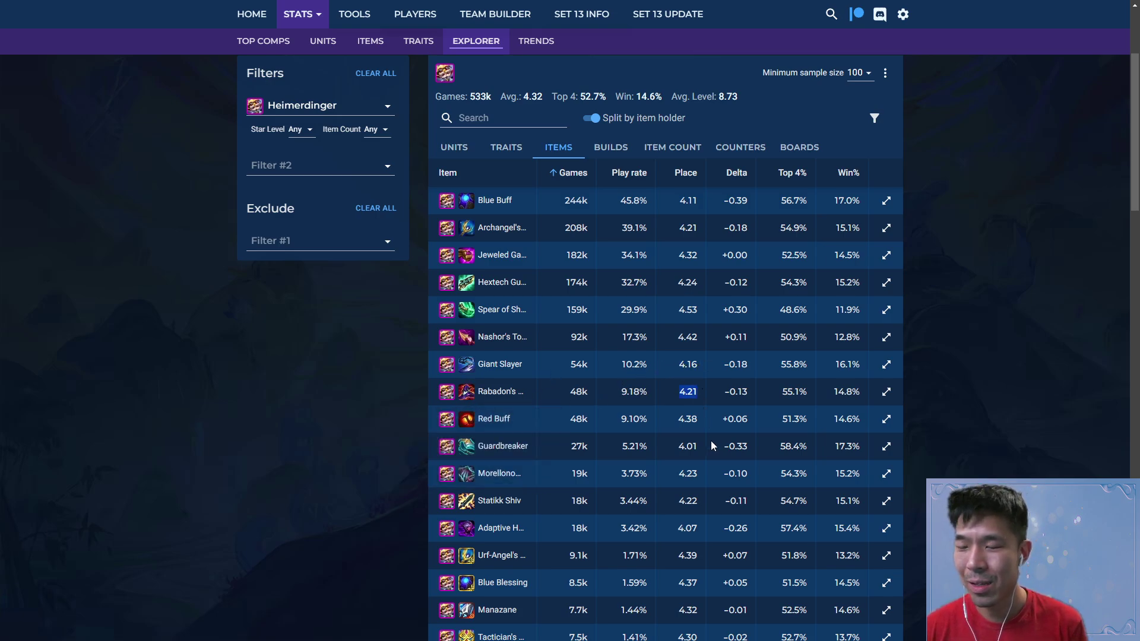
double_click(682, 369)
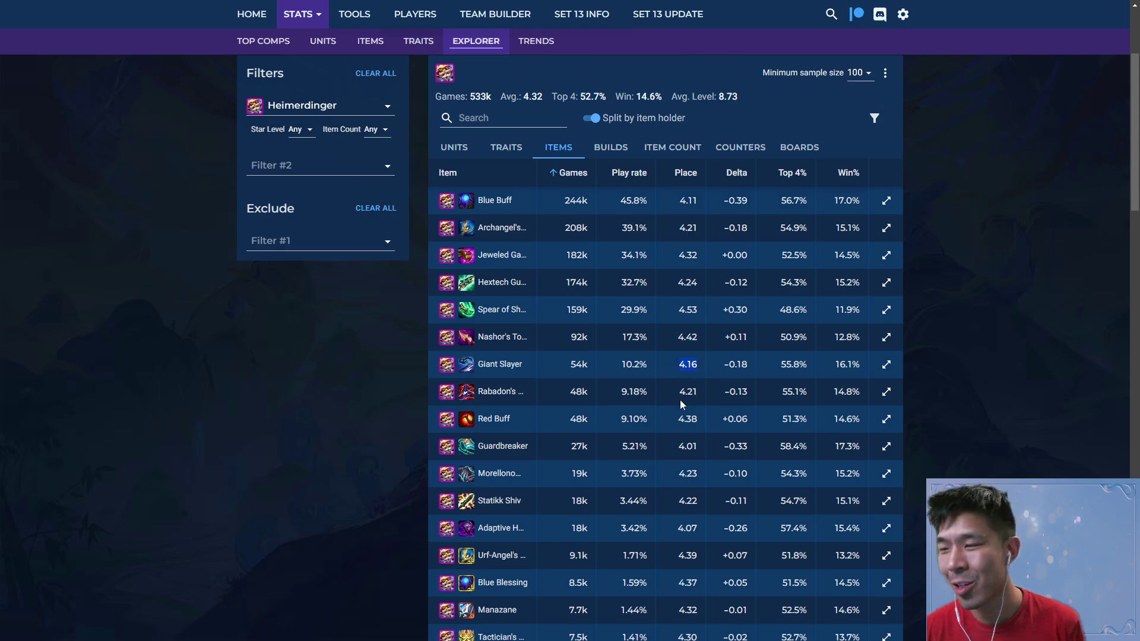
drag(653, 364, 615, 368)
click(613, 375)
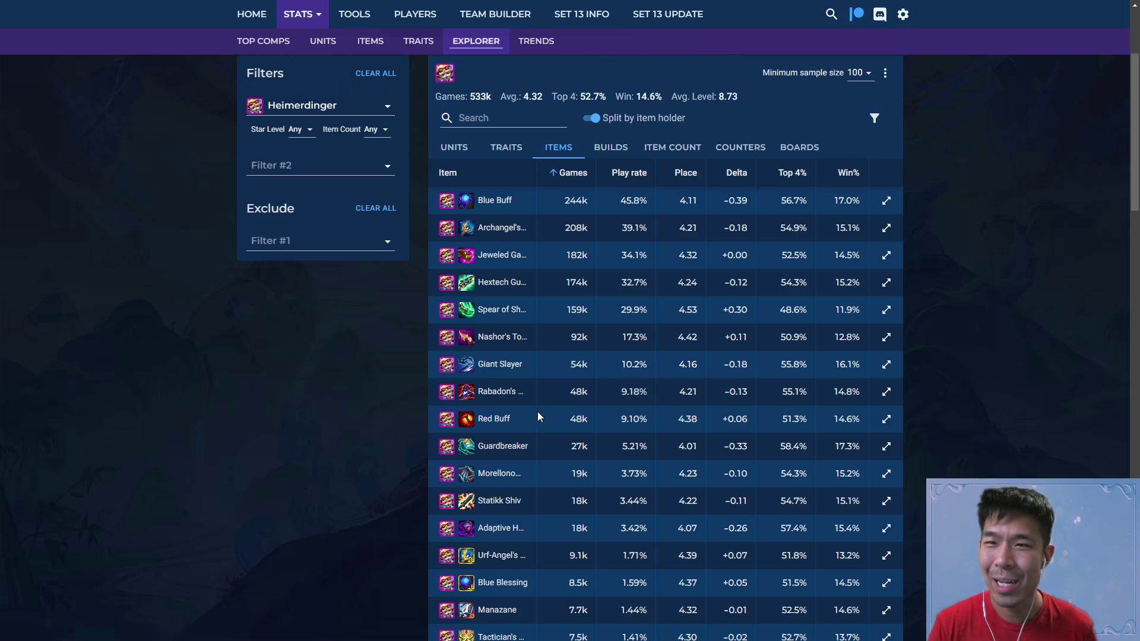